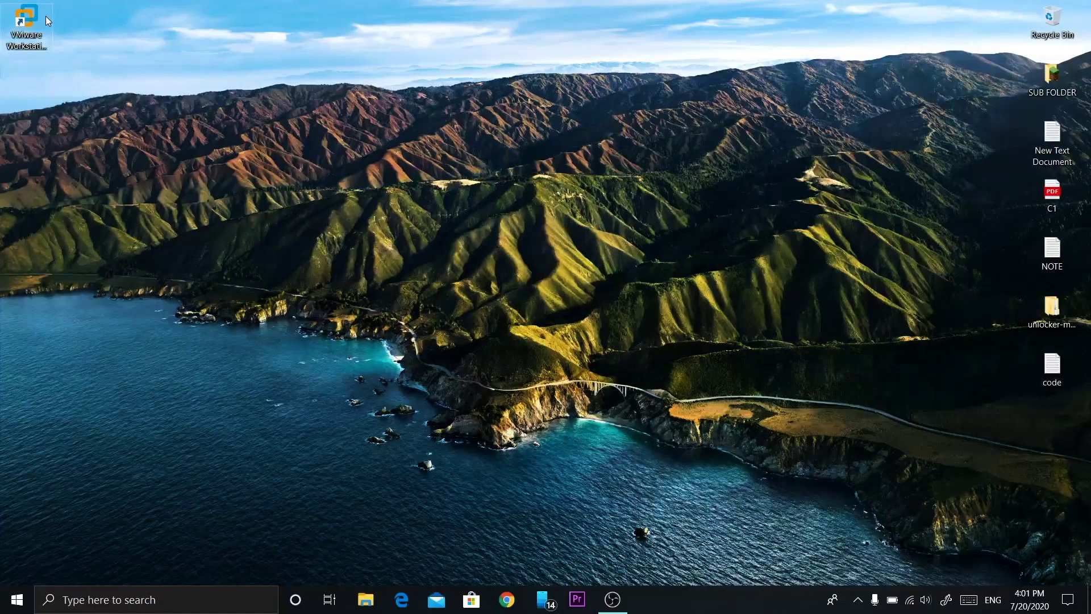
Step: Open VMware Workstation and begin creating a new virtual machine with the Typical (recommended) configuration
{"action": "left_click", "coordinate": [45, 24]}
{"action": "double_click", "coordinate": [35, 52]}
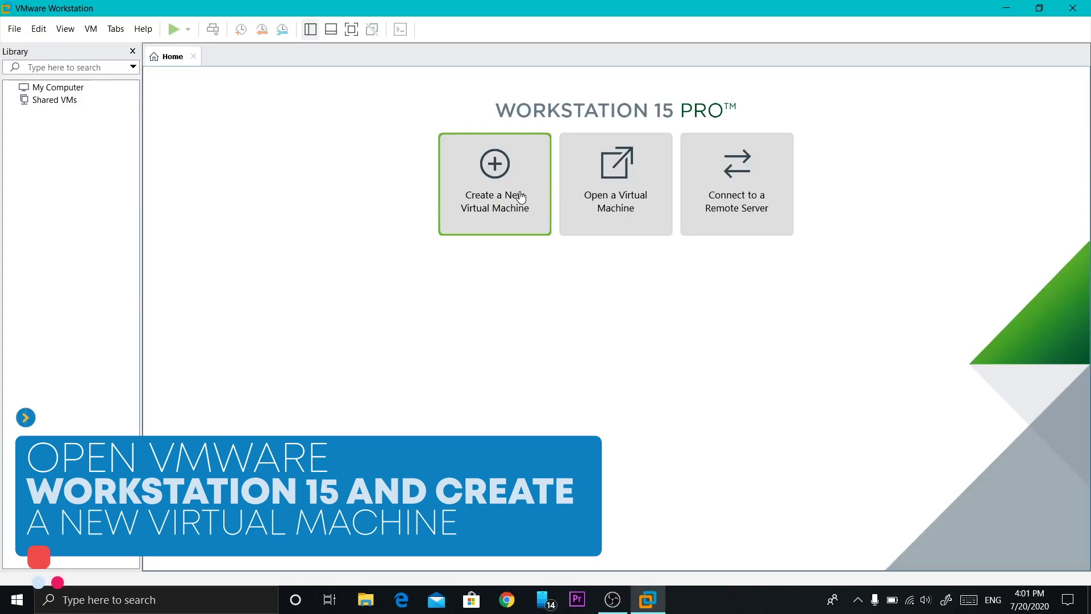
{"action": "left_click", "coordinate": [518, 192]}
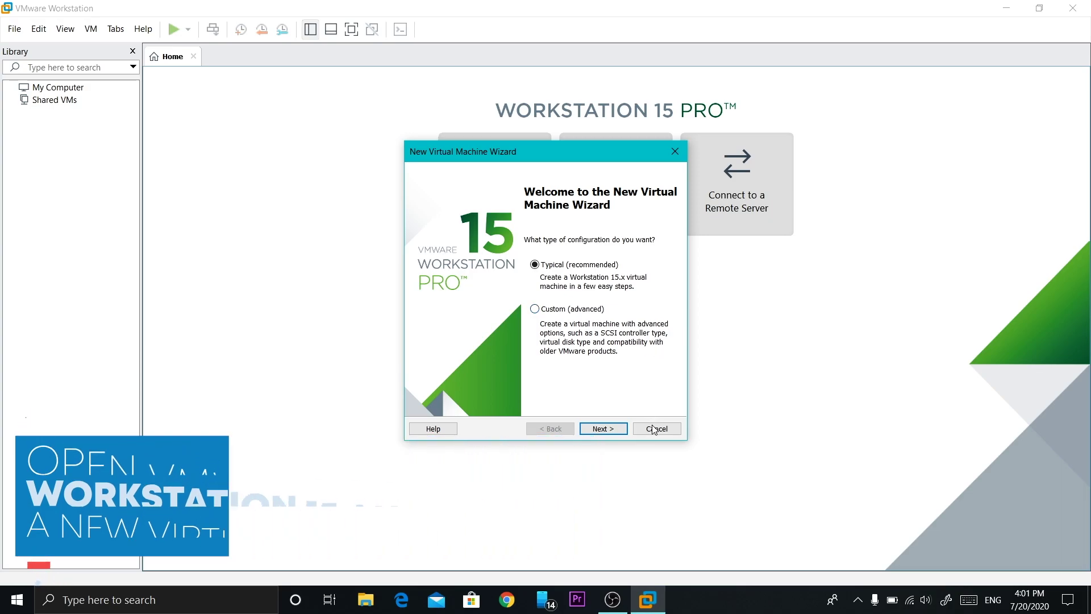
{"action": "left_click", "coordinate": [588, 427]}
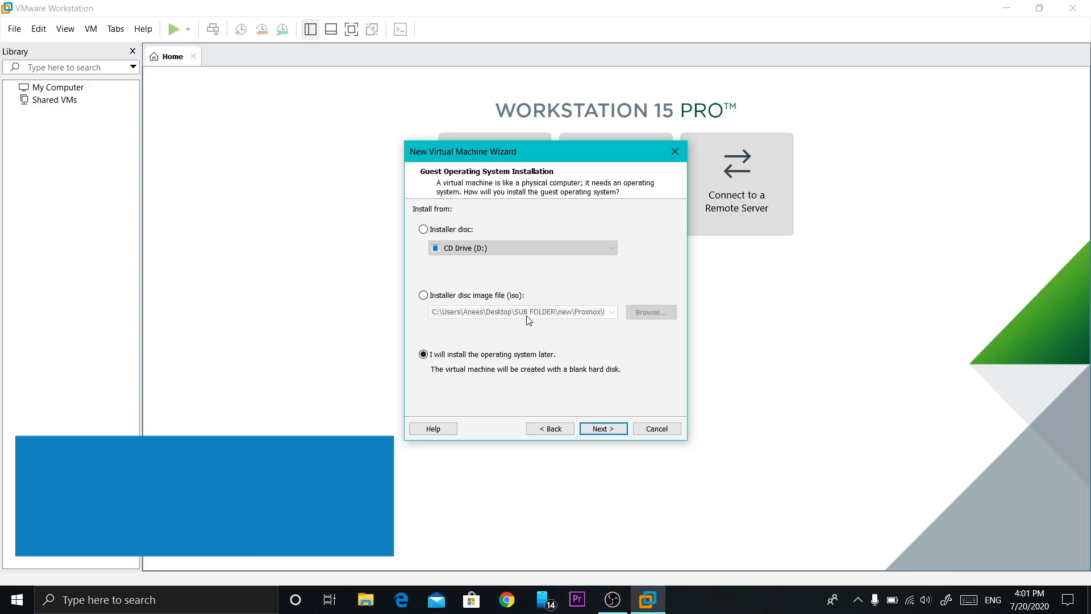
Step: Choose the BigSur ISO in the Proxnox folder as the installer disc image for the guest operating system
{"action": "left_click", "coordinate": [507, 297]}
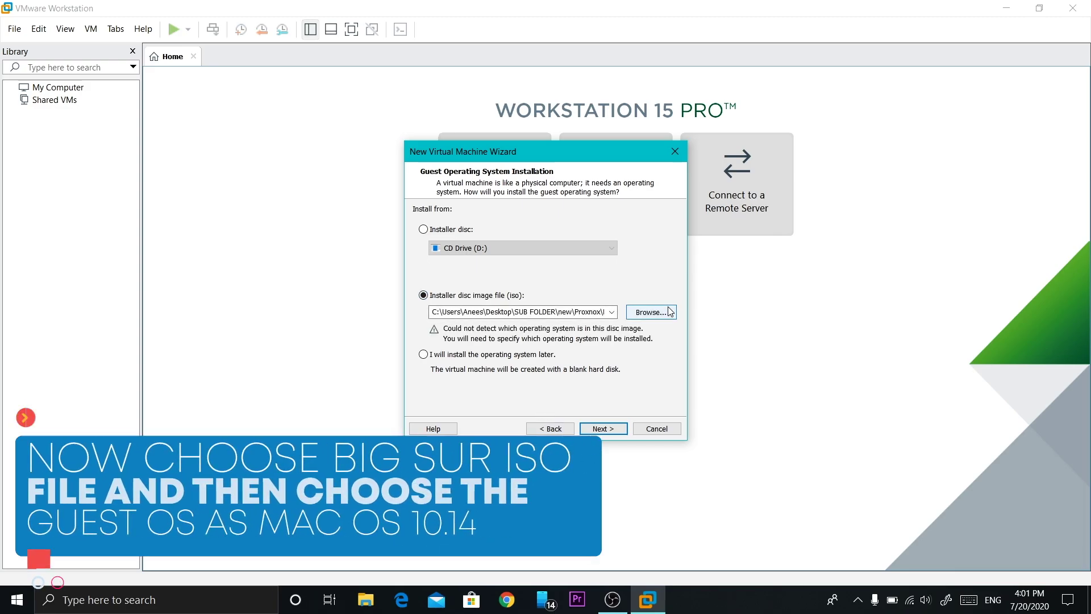
{"action": "left_click", "coordinate": [663, 312]}
{"action": "left_click", "coordinate": [564, 268]}
{"action": "left_click", "coordinate": [935, 486]}
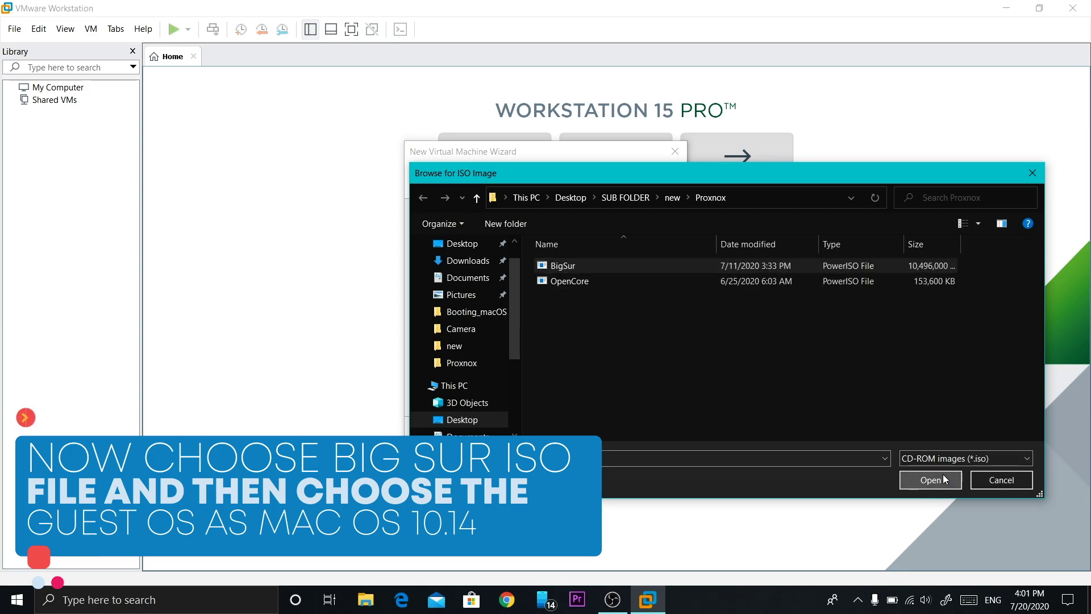
{"action": "left_click", "coordinate": [600, 431]}
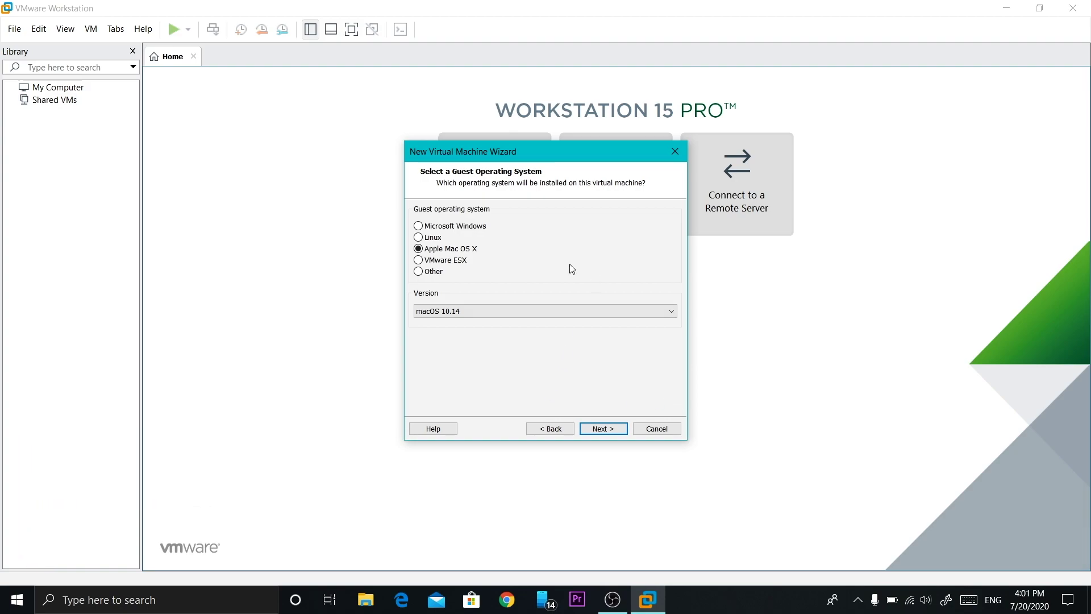
Step: Set the guest operating system to Apple Mac OS X, version macOS 10.14, and accept the default machine name with a 60 GB disk
{"action": "left_click", "coordinate": [516, 312]}
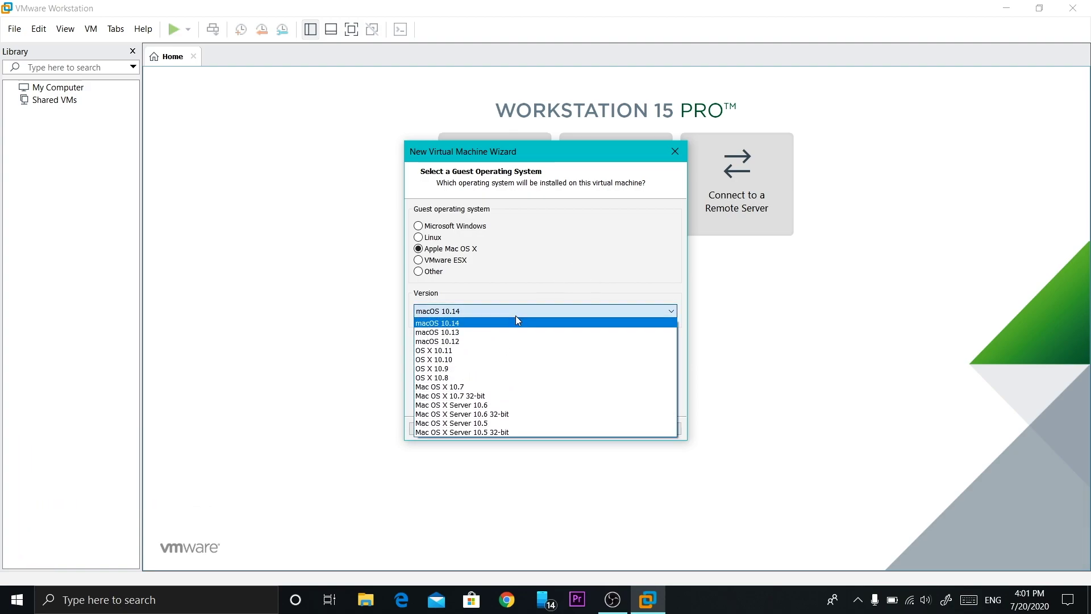
{"action": "left_click", "coordinate": [587, 262]}
{"action": "left_click", "coordinate": [602, 428]}
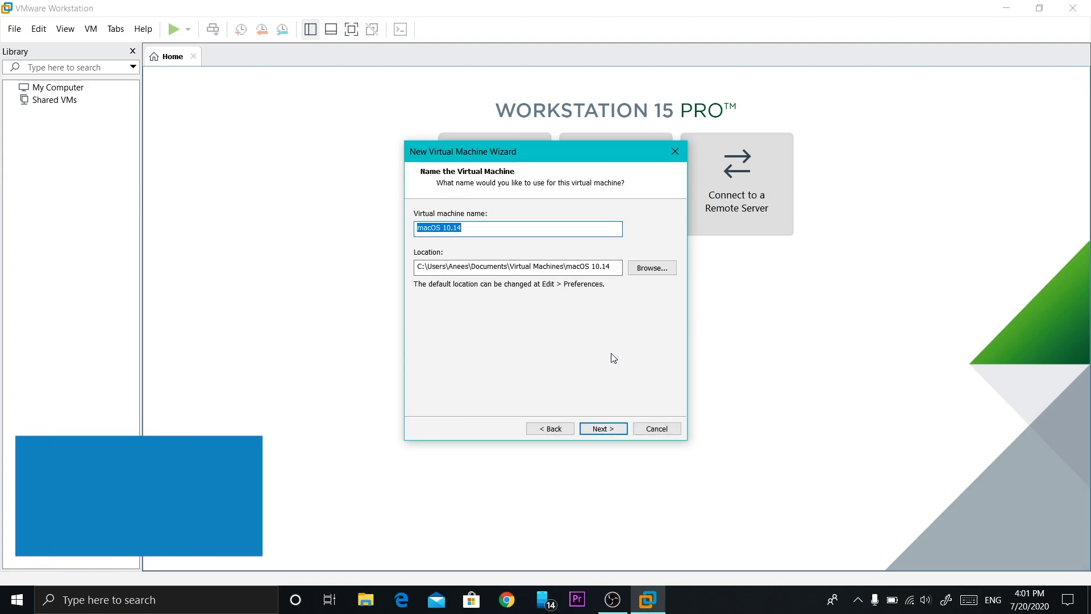
{"action": "left_click", "coordinate": [603, 428]}
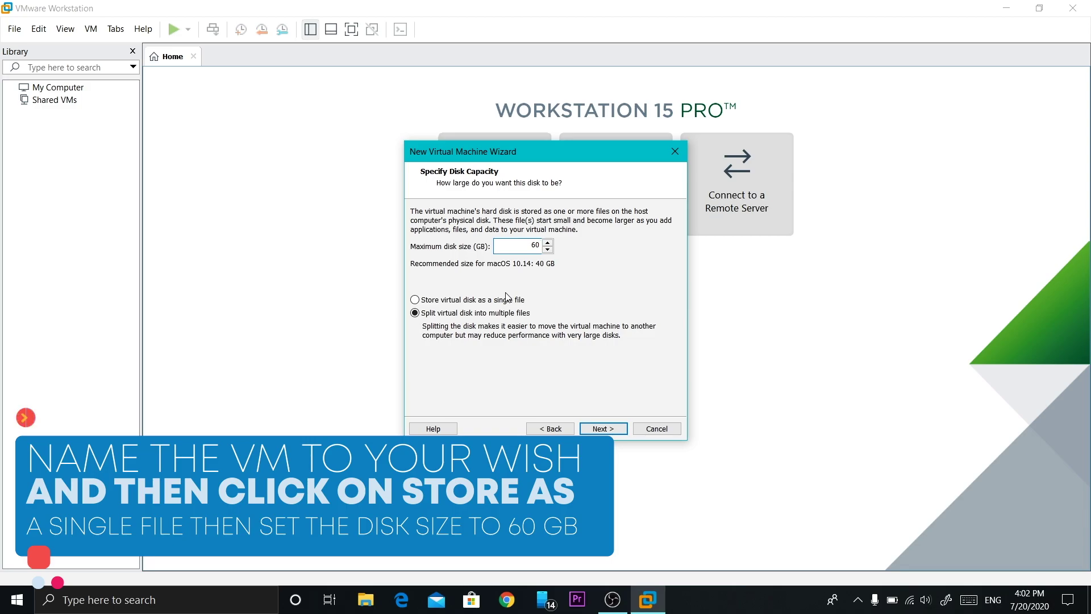
{"action": "left_click", "coordinate": [615, 428]}
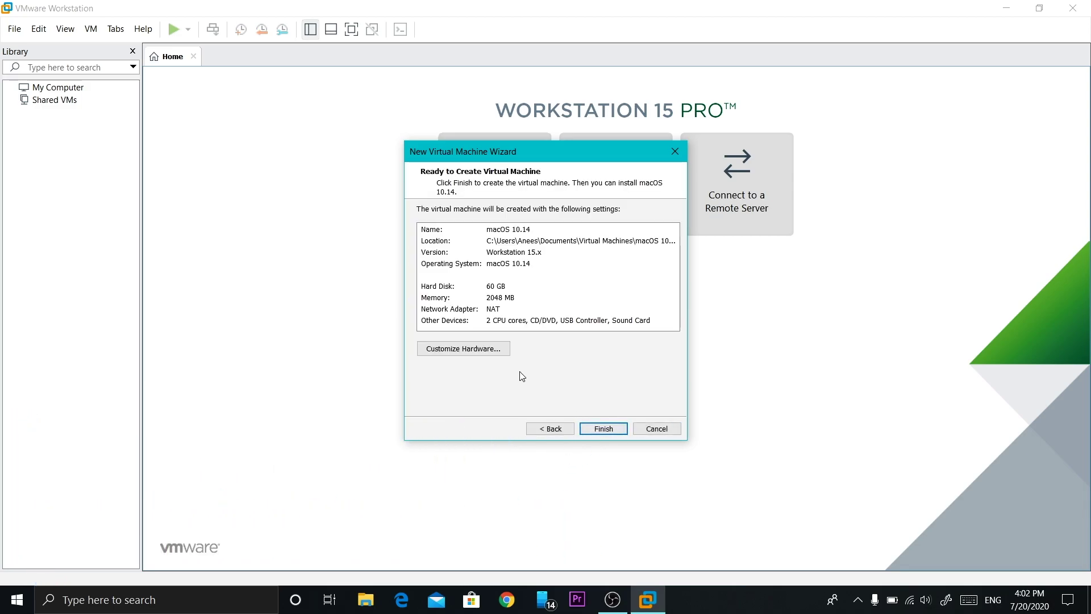
Step: Customize the virtual machine's hardware by setting its memory to about 4 GB
{"action": "left_click", "coordinate": [493, 352]}
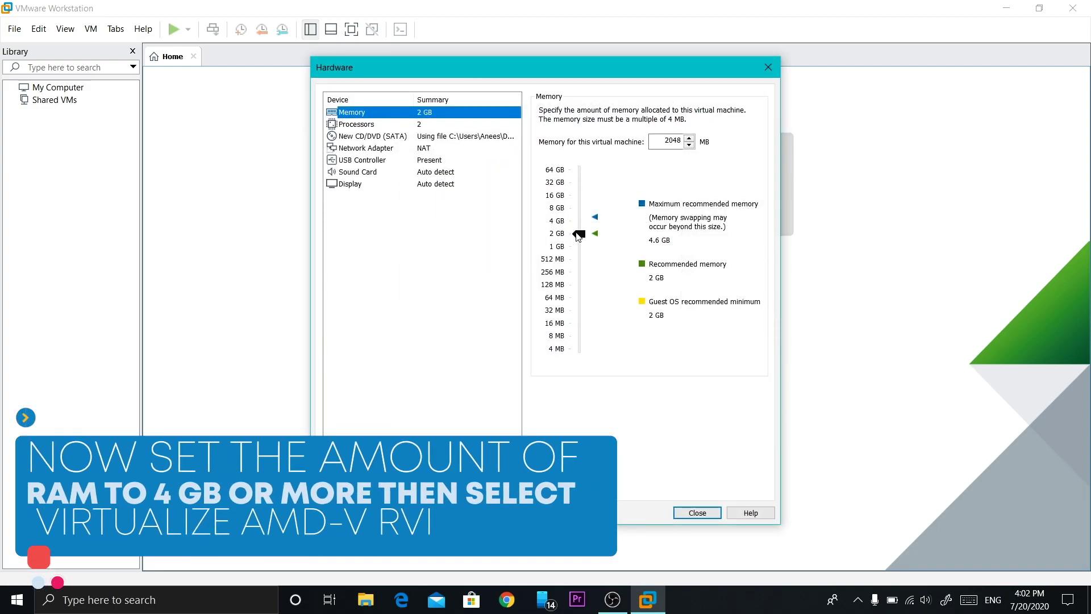
{"action": "left_click_drag", "start_coordinate": [579, 234], "coordinate": [585, 224]}
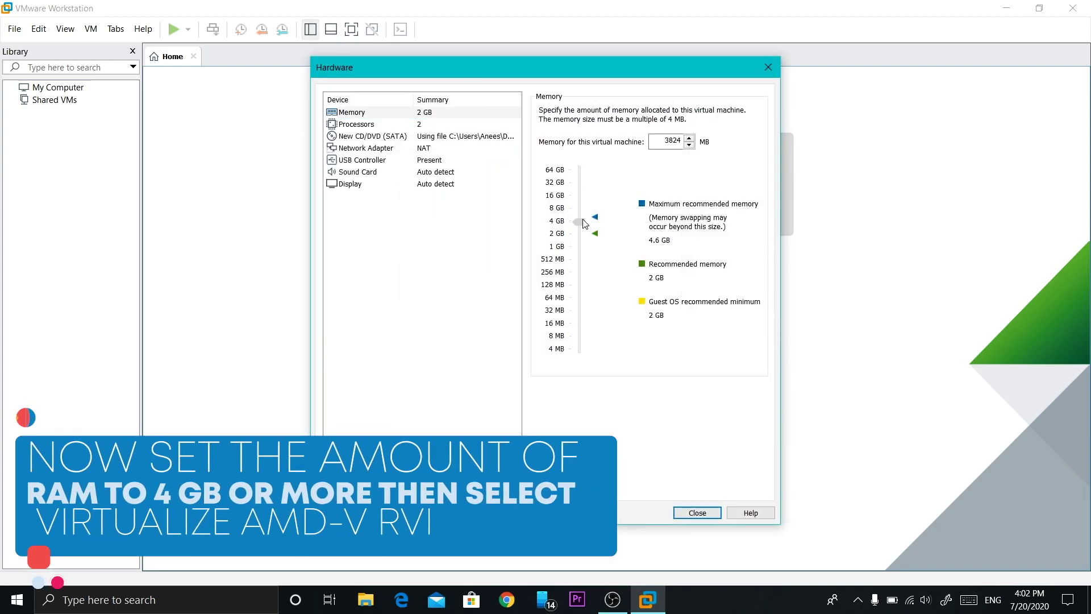
Step: Set the processors to 1 with 4 cores each, and enable Virtualize Intel VT-x/EPT or AMD-V/RVI
{"action": "left_click", "coordinate": [433, 125]}
{"action": "left_click", "coordinate": [681, 112]}
{"action": "left_click", "coordinate": [681, 130]}
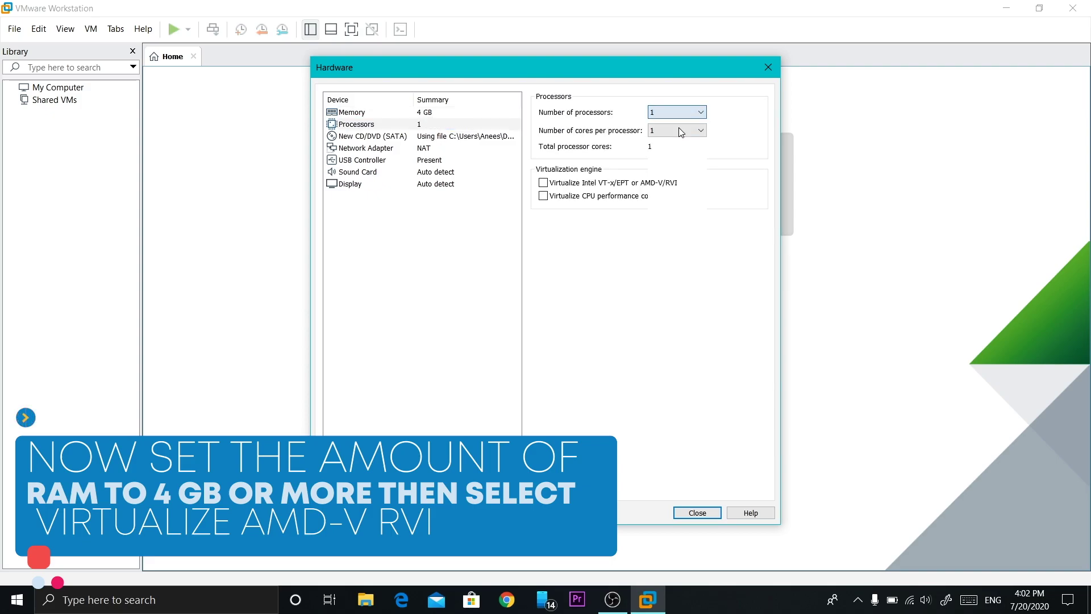
{"action": "left_click", "coordinate": [688, 130]}
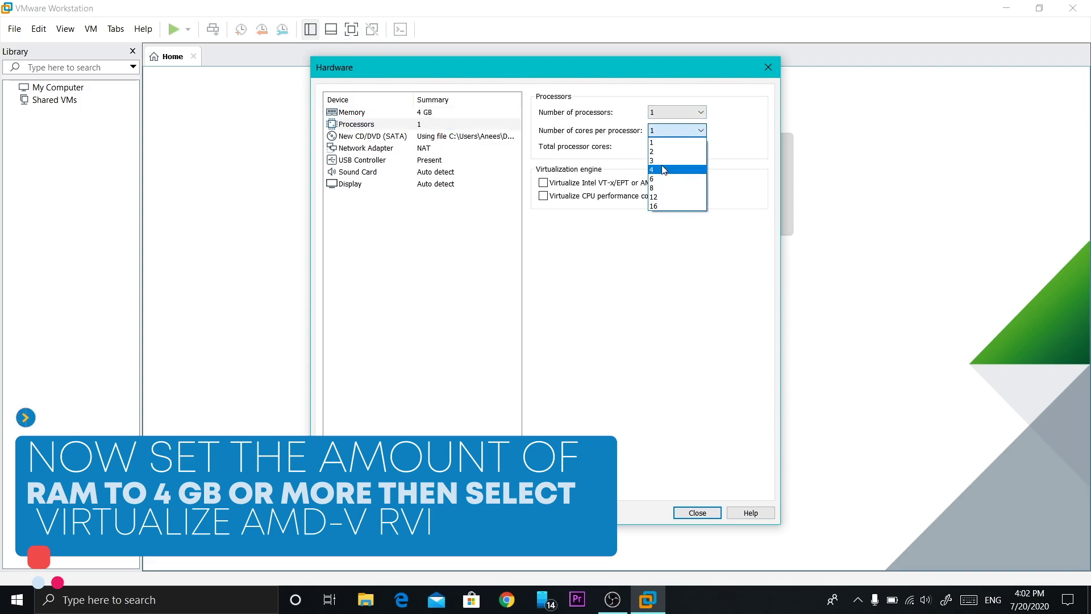
{"action": "left_click", "coordinate": [659, 169]}
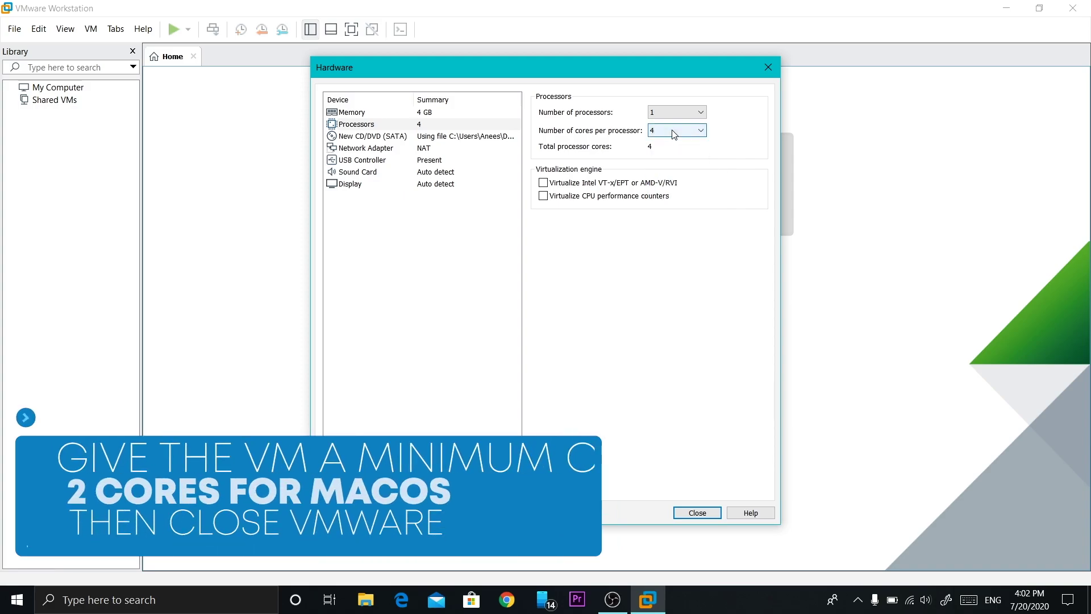
{"action": "left_click", "coordinate": [592, 186]}
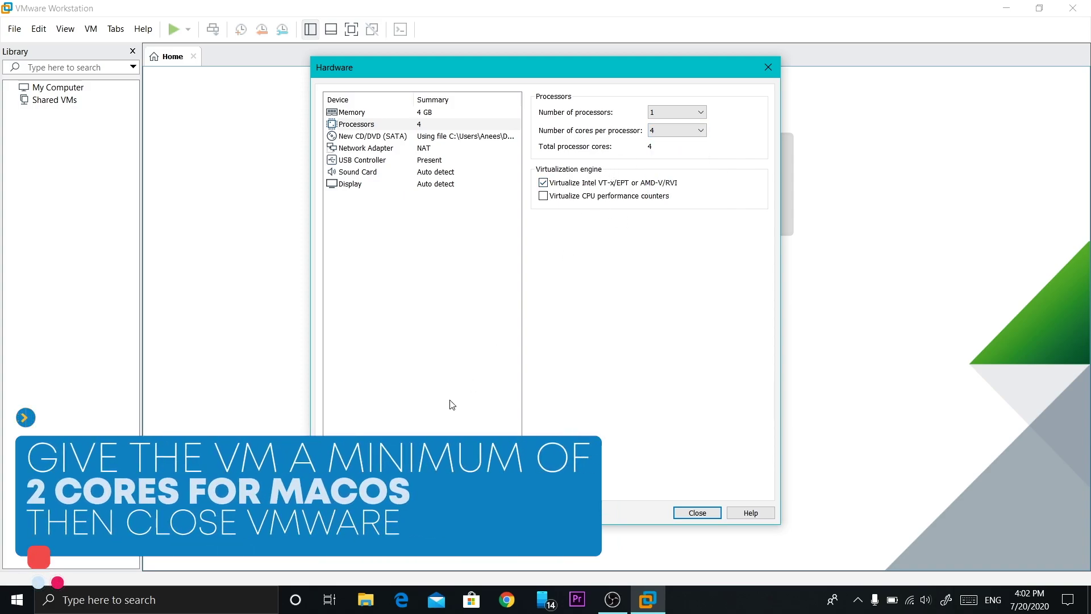
Step: Finish creating the virtual machine with the CD/DVD, network and sound settings left at their defaults, and close VMware Workstation
{"action": "left_click", "coordinate": [370, 136]}
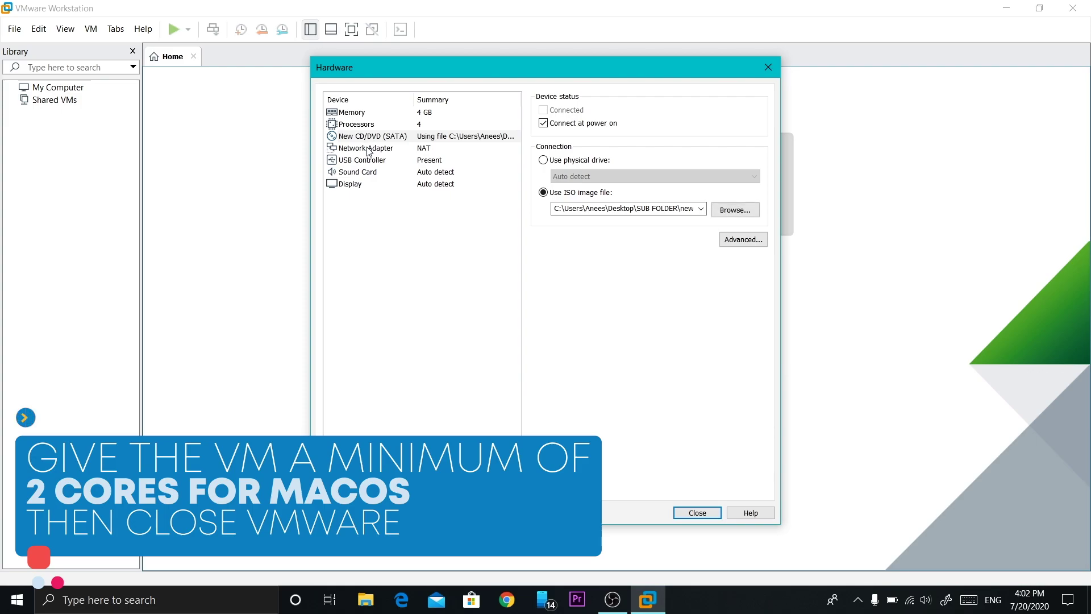
{"action": "left_click", "coordinate": [368, 149]}
{"action": "left_click", "coordinate": [377, 172]}
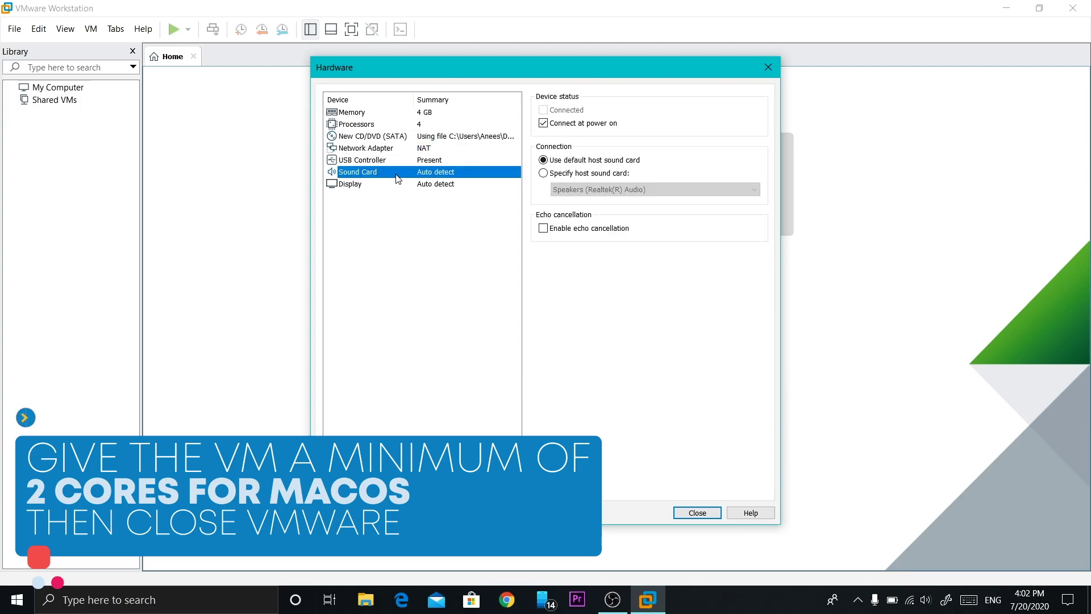
{"action": "left_click", "coordinate": [708, 513]}
{"action": "left_click", "coordinate": [710, 511]}
{"action": "left_click", "coordinate": [619, 431]}
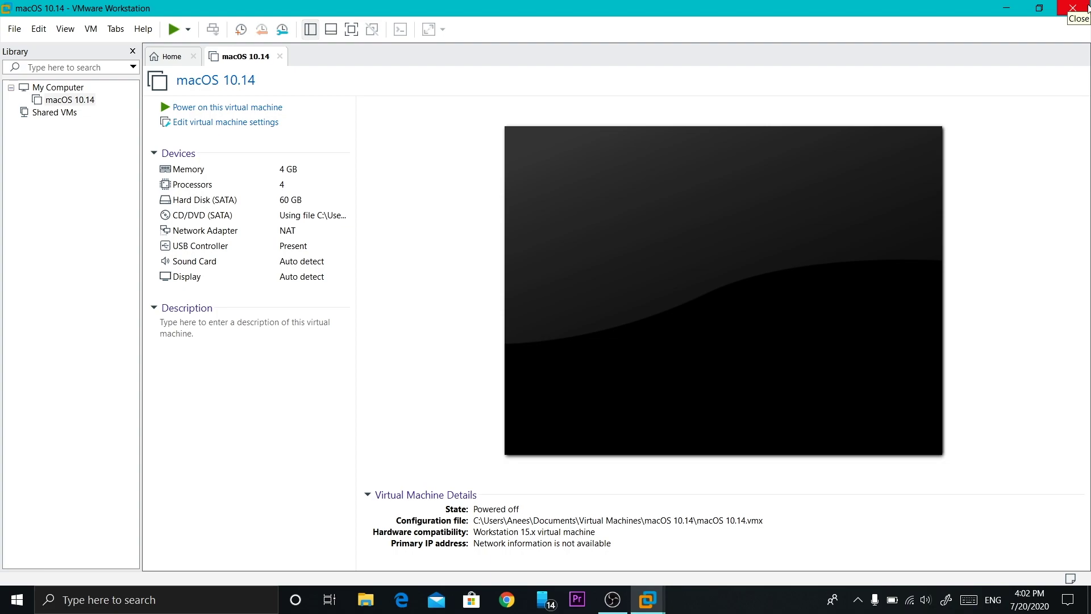
{"action": "left_click", "coordinate": [1073, 8]}
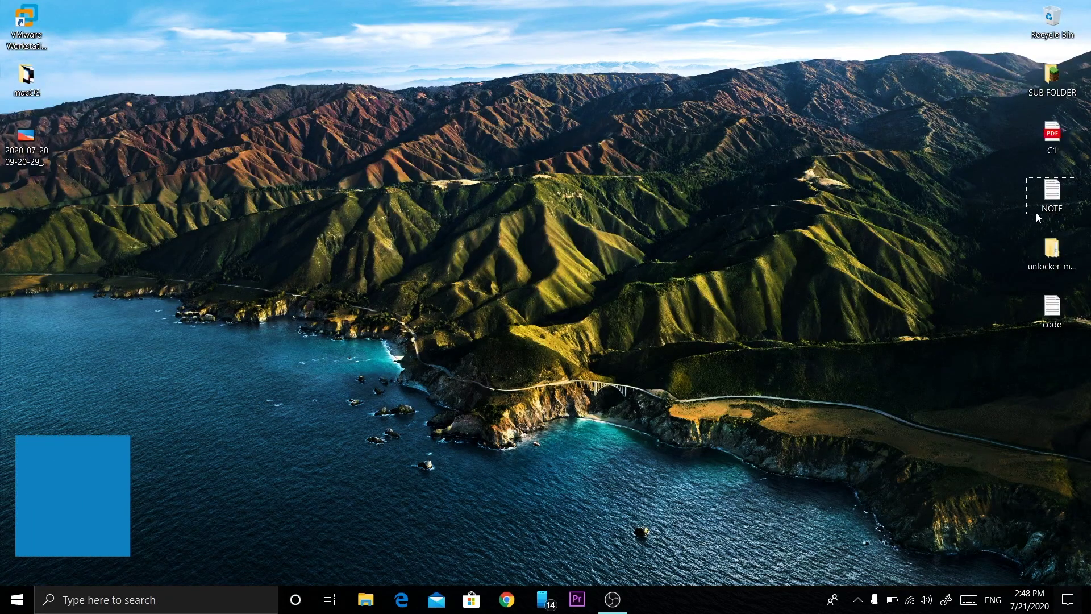
Step: Copy all the lines from the code text file on the desktop and close the file
{"action": "left_click", "coordinate": [1056, 312]}
{"action": "double_click", "coordinate": [1056, 311]}
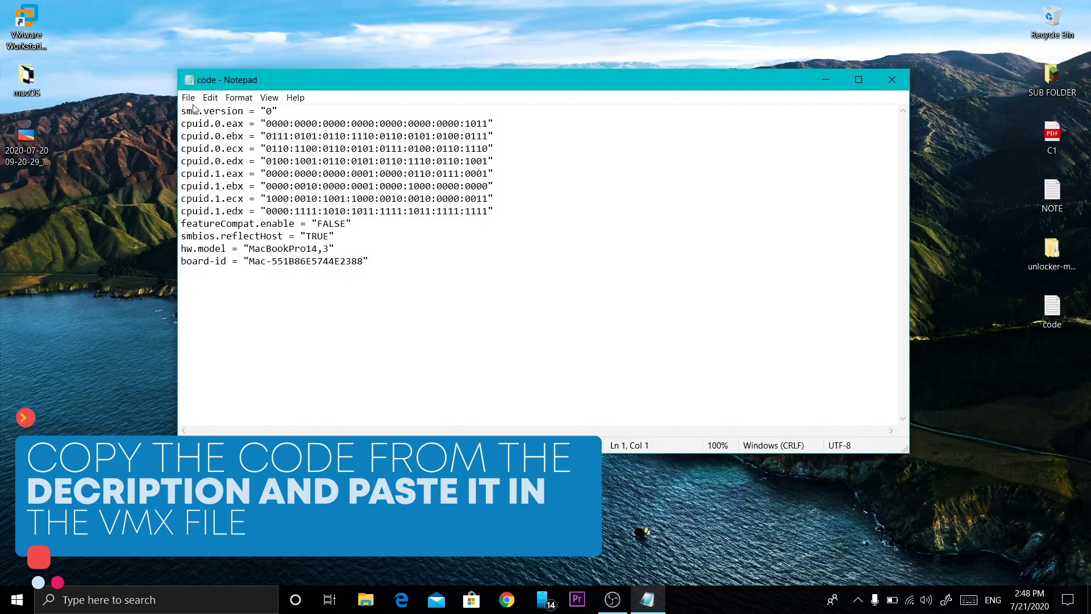
{"action": "left_click_drag", "start_coordinate": [180, 111], "coordinate": [350, 278]}
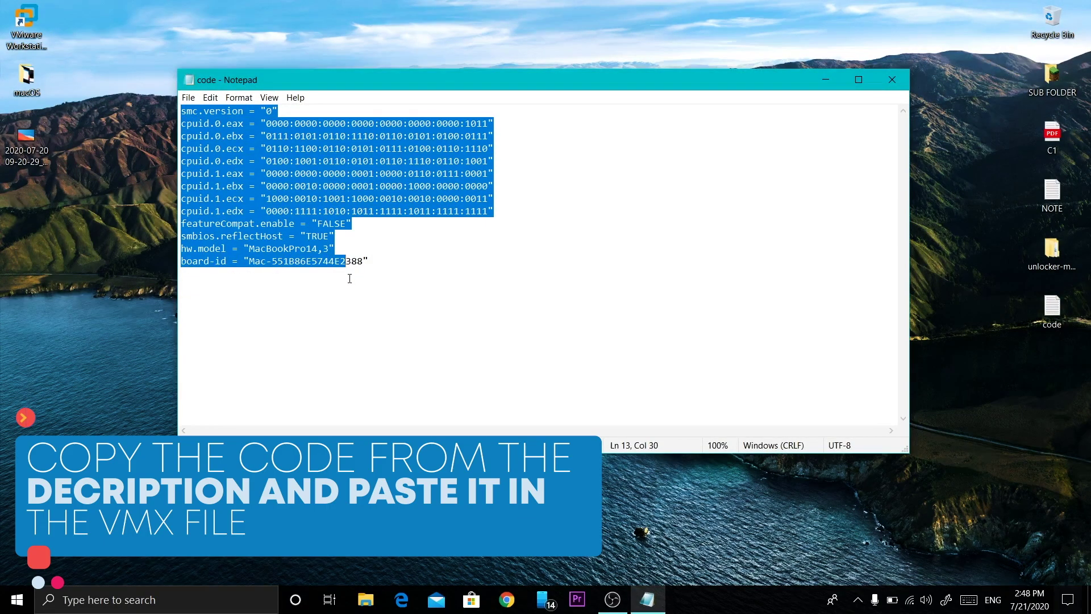
{"action": "right_click", "coordinate": [266, 181]}
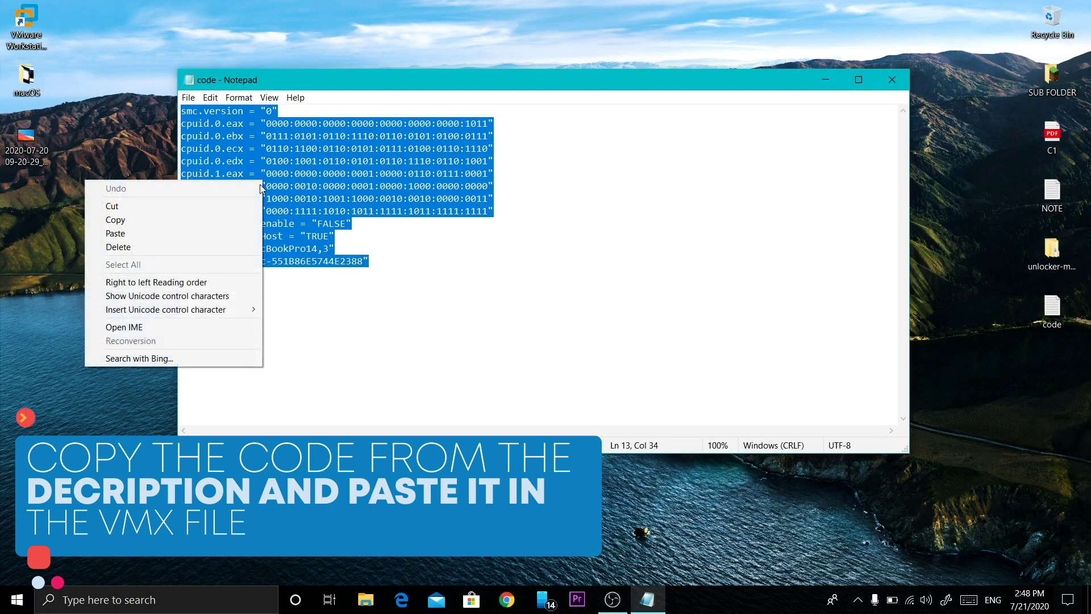
{"action": "left_click", "coordinate": [180, 217]}
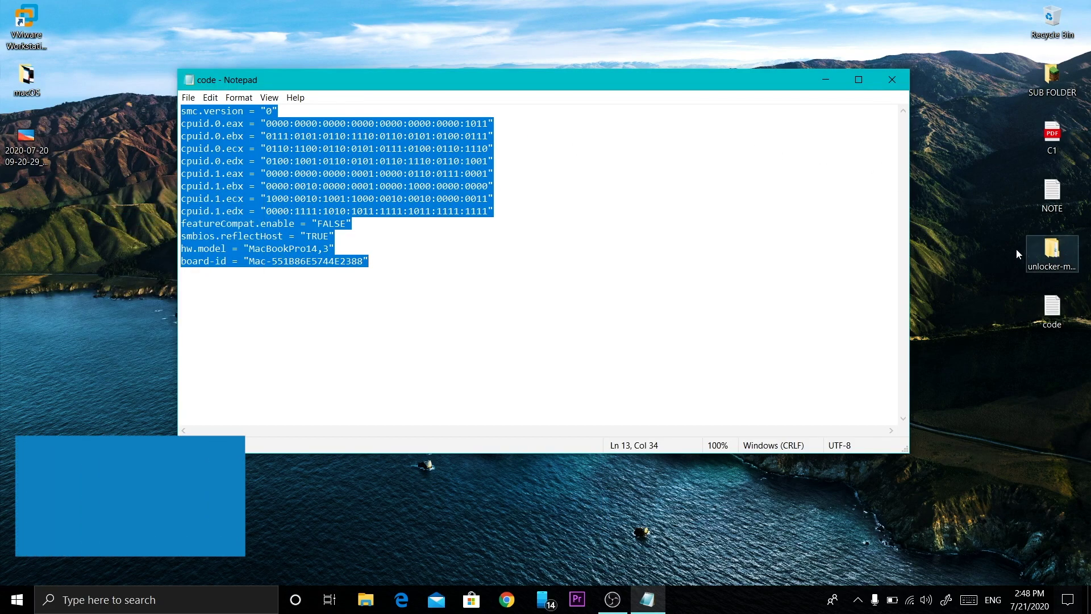
{"action": "left_click", "coordinate": [891, 79]}
{"action": "left_click", "coordinate": [480, 357]}
Step: Browse in File Explorer to the macOS 10.14 folder inside Documents > Virtual Machines
{"action": "left_click", "coordinate": [365, 599]}
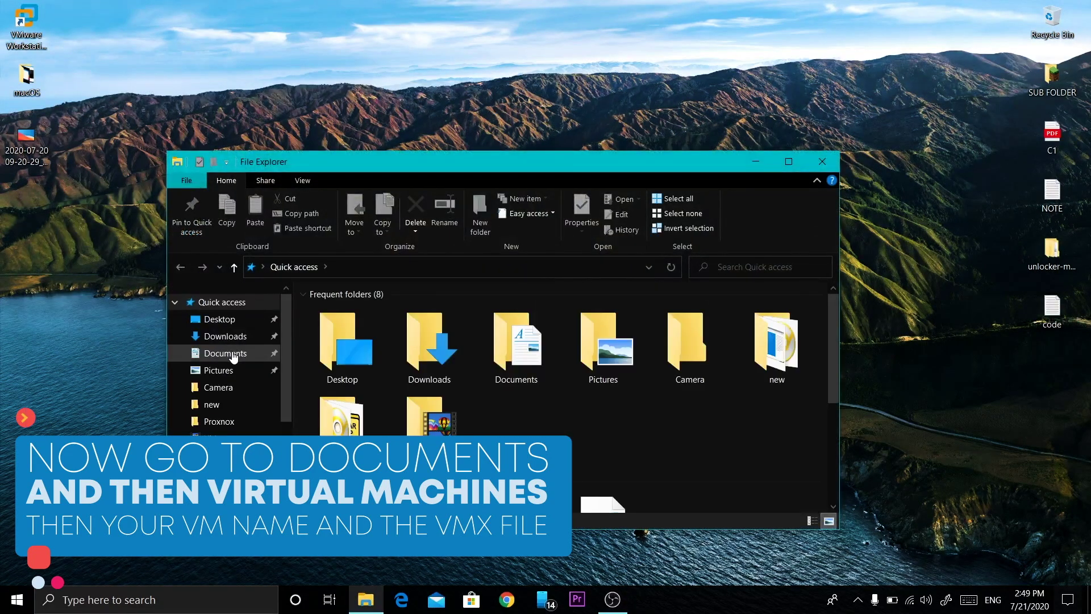
{"action": "left_click", "coordinate": [225, 353]}
{"action": "scroll", "coordinate": [332, 389], "scroll_direction": "down", "scroll_amount": 1}
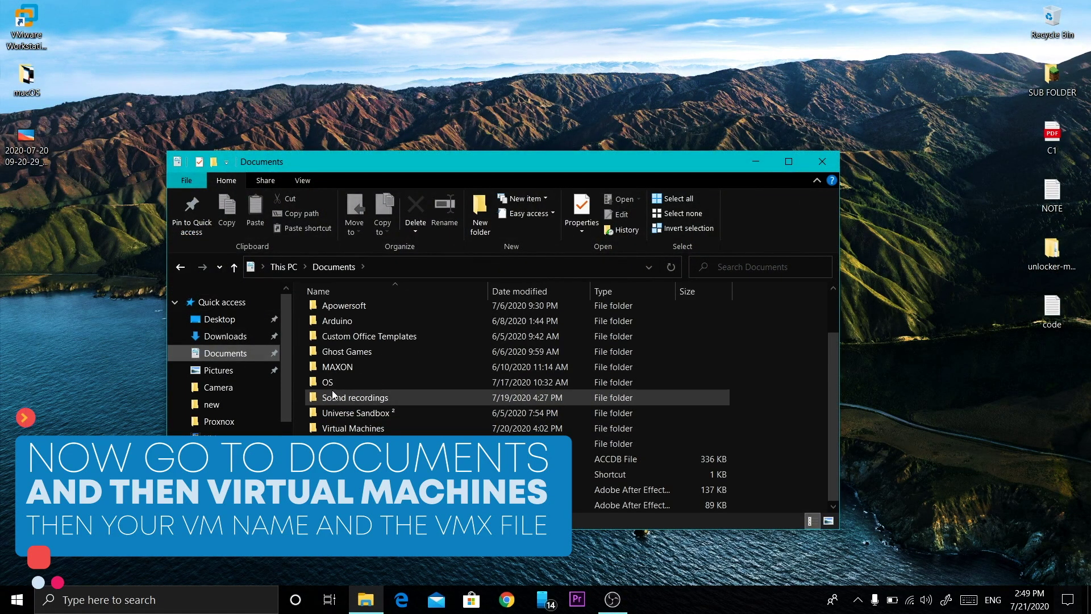
{"action": "left_click", "coordinate": [356, 423]}
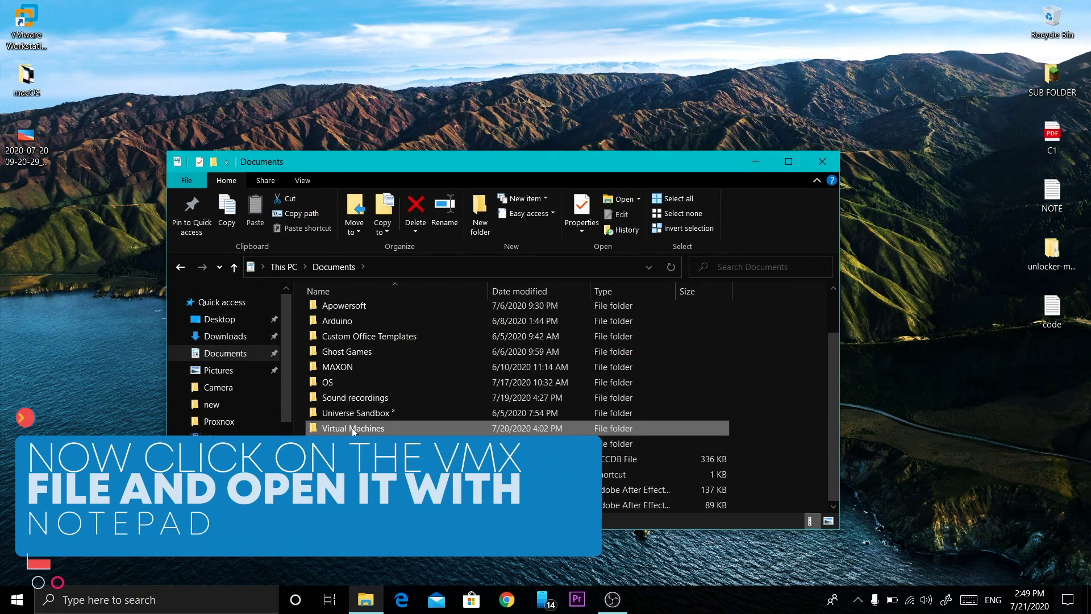
{"action": "double_click", "coordinate": [351, 428]}
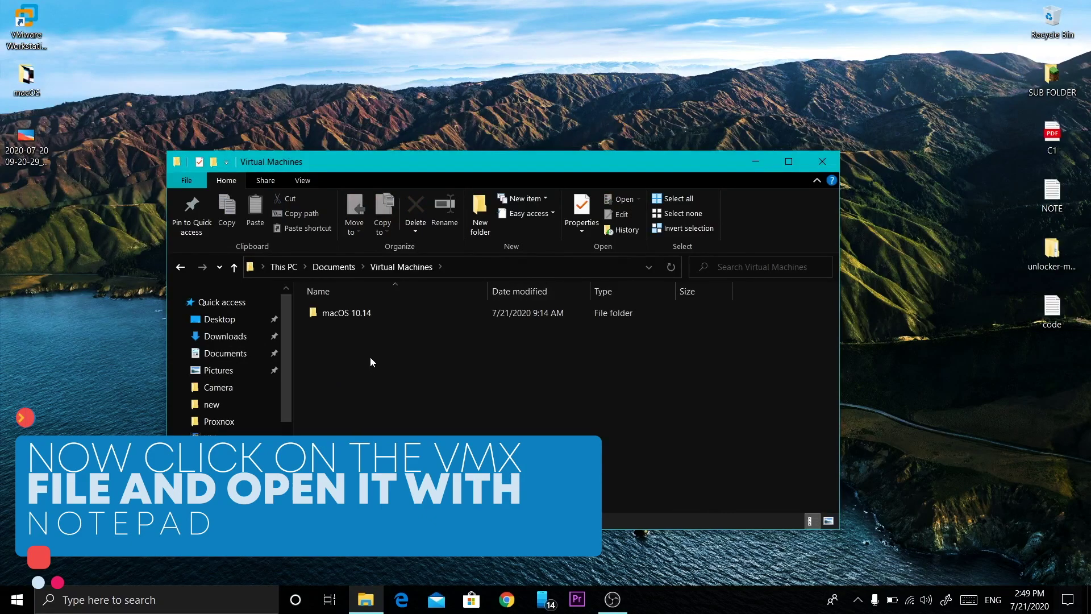
{"action": "double_click", "coordinate": [349, 312]}
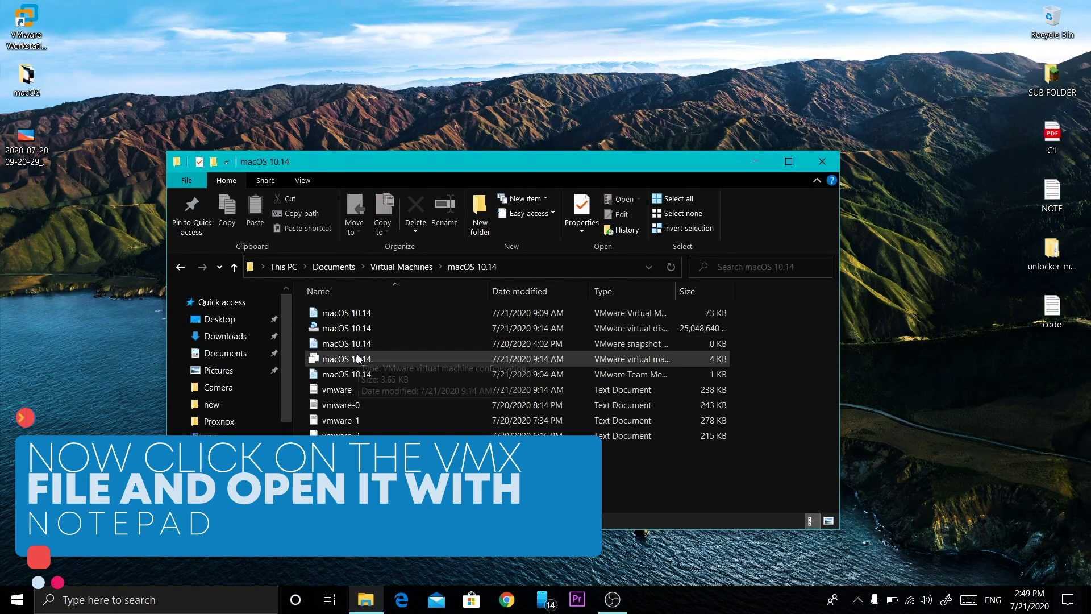
Step: Open the macOS 10.14 VMware virtual machine configuration file (.vmx) with Notepad
{"action": "left_click", "coordinate": [353, 357]}
{"action": "right_click", "coordinate": [375, 355]}
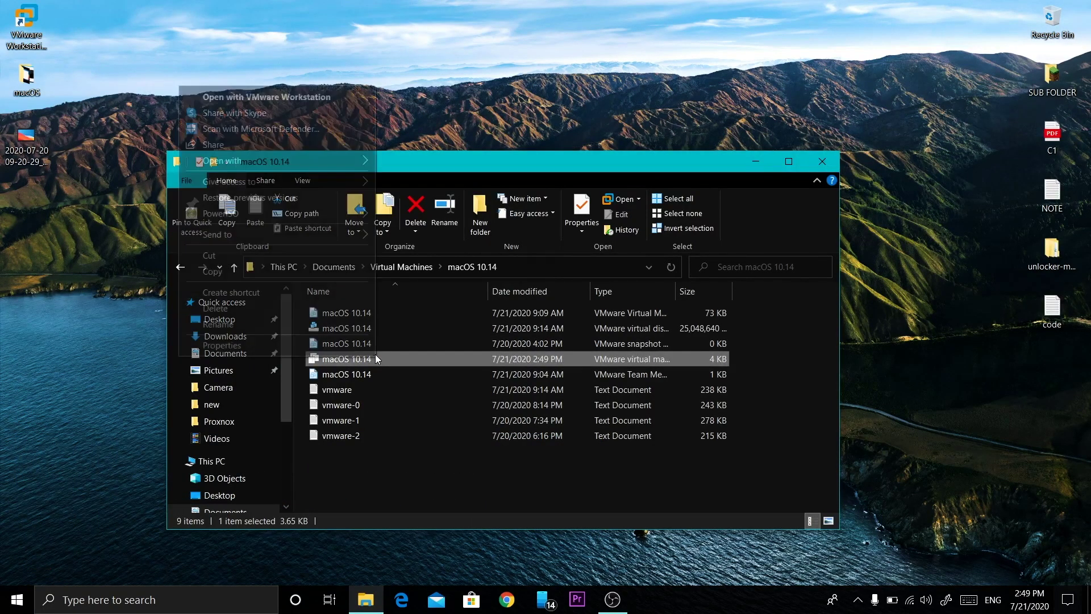
{"action": "mouse_move", "coordinate": [259, 162]}
{"action": "left_click", "coordinate": [409, 162]}
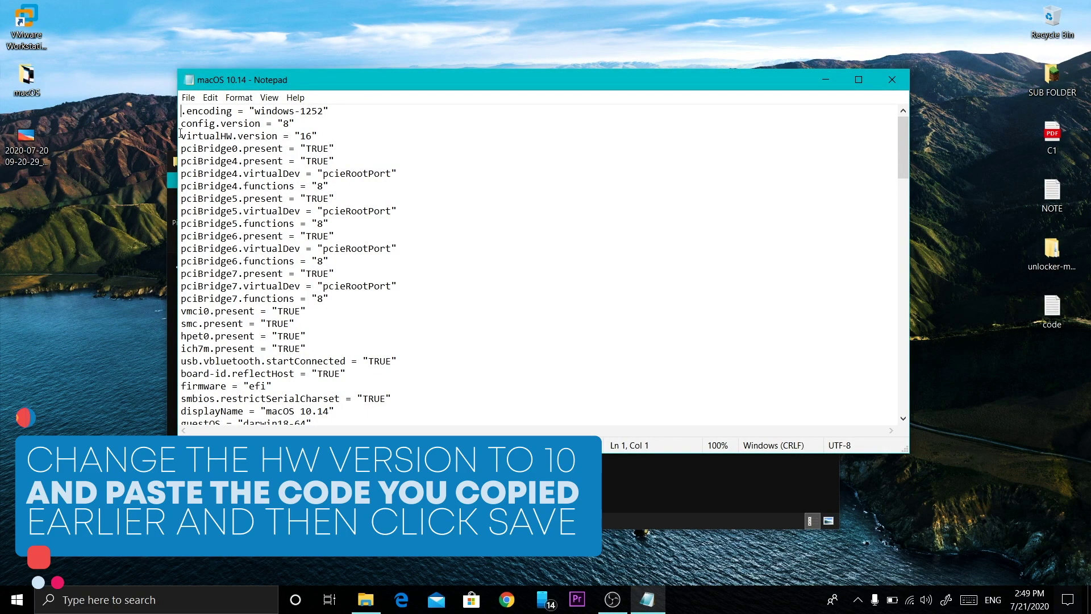
Step: Change the virtualHW.version value to "10" in the configuration file and save it
{"action": "left_click_drag", "start_coordinate": [181, 135], "coordinate": [394, 137]}
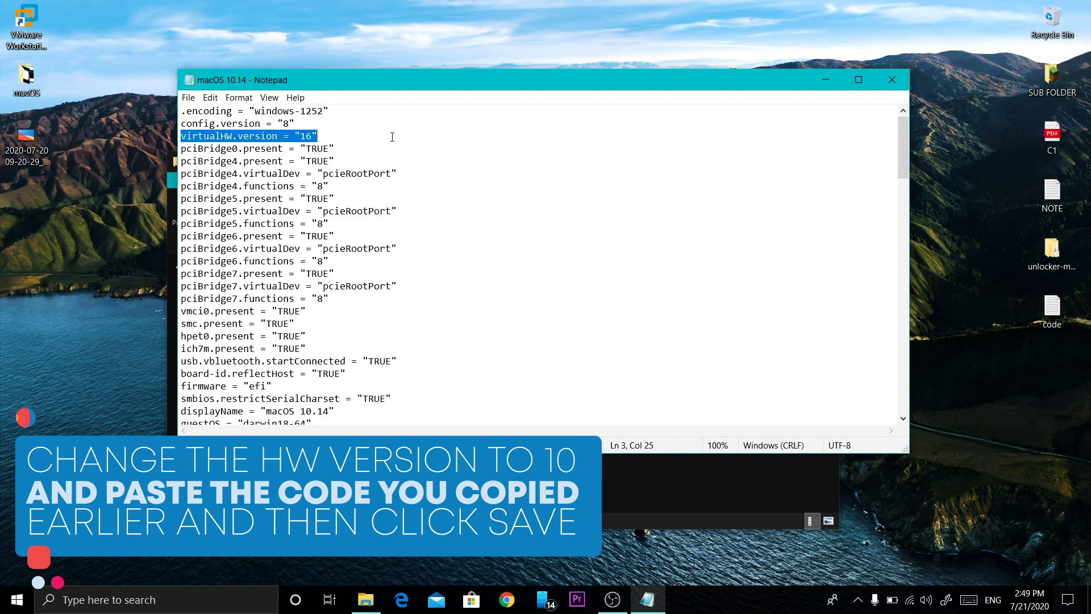
{"action": "left_click", "coordinate": [312, 135]}
{"action": "key", "text": "BackSpace"}
{"action": "key", "text": "ctrl+s"}
Step: Paste the copied smc.version, cpuid and board-id lines at the end of the configuration file, below the usb:0.parent line
{"action": "left_click_drag", "start_coordinate": [904, 139], "coordinate": [925, 401]}
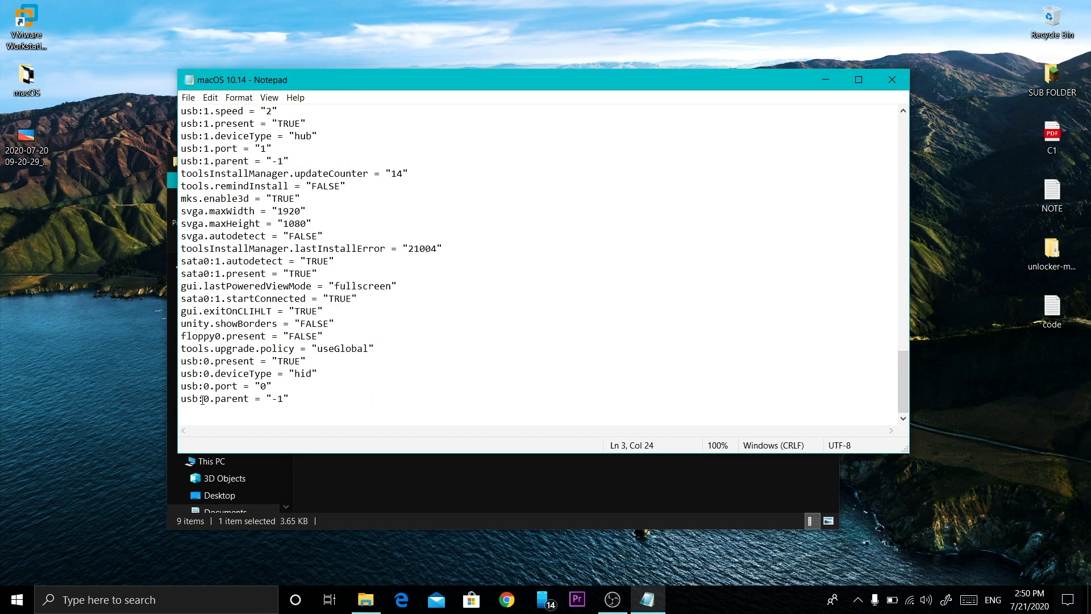
{"action": "key", "text": "ctrl+v"}
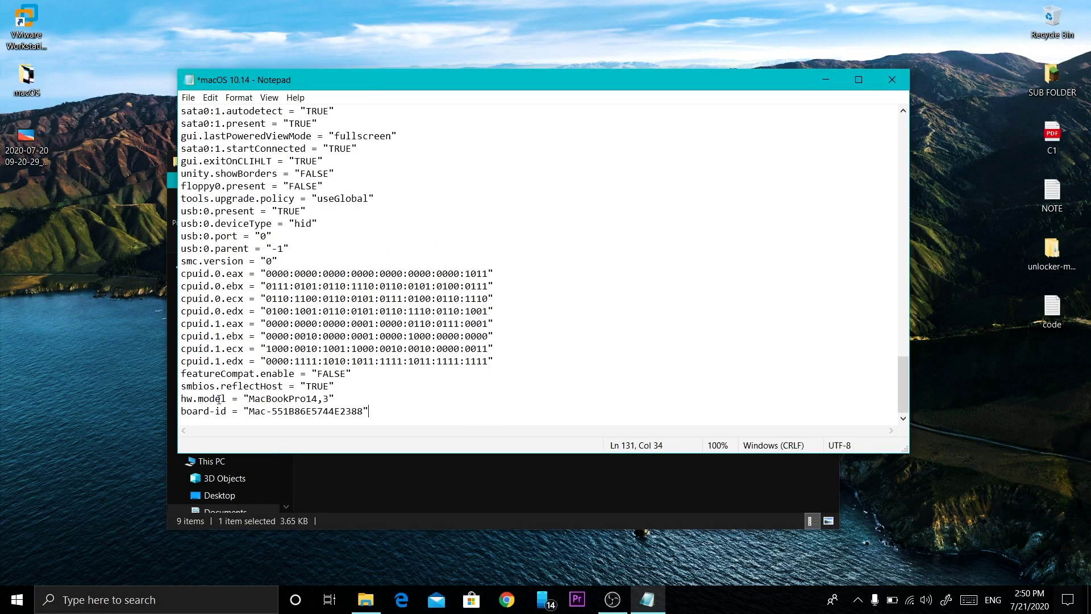
{"action": "left_click_drag", "start_coordinate": [247, 286], "coordinate": [183, 211]}
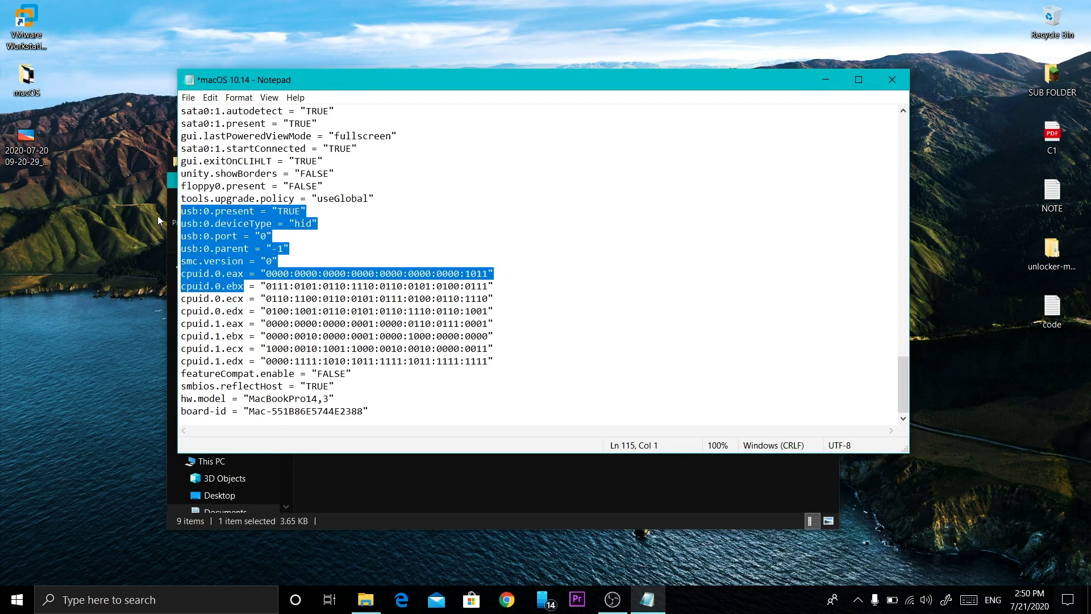
Step: Save the edited macOS 10.14 configuration file, then close Notepad and the File Explorer window
{"action": "left_click", "coordinate": [300, 362]}
{"action": "left_click_drag", "start_coordinate": [193, 267], "coordinate": [372, 413]}
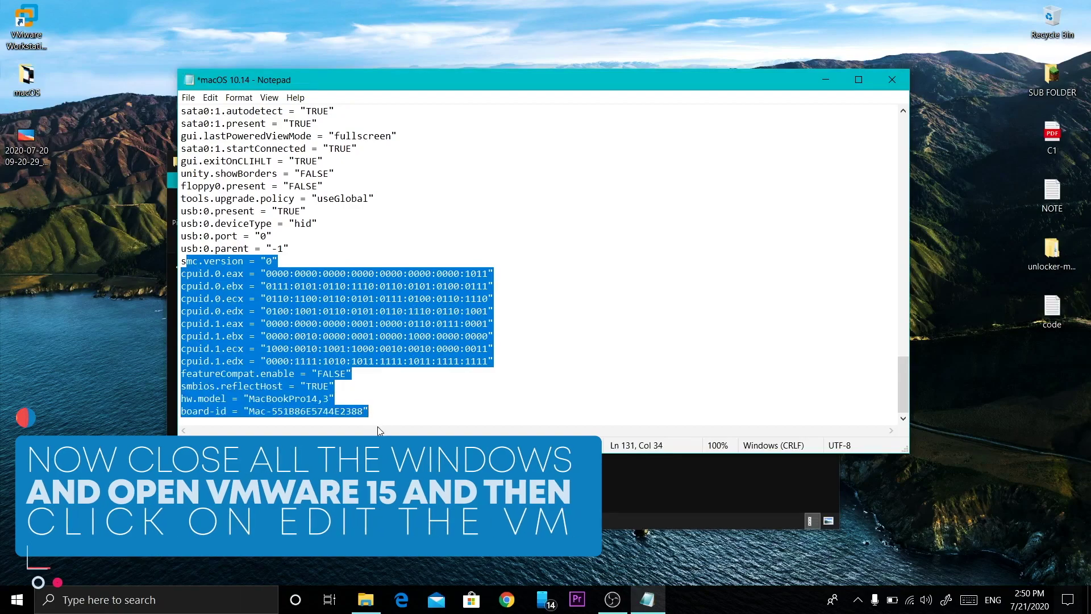
{"action": "left_click", "coordinate": [341, 398]}
{"action": "left_click", "coordinate": [188, 97]}
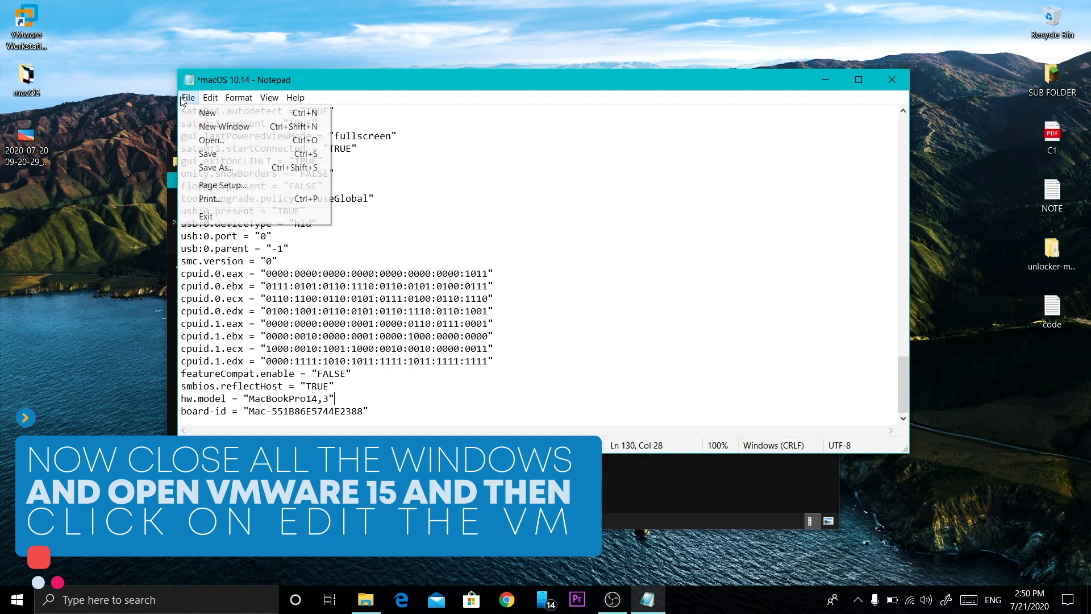
{"action": "left_click", "coordinate": [210, 152]}
{"action": "left_click_drag", "start_coordinate": [261, 336], "coordinate": [493, 335]}
{"action": "left_click", "coordinate": [420, 348]}
{"action": "left_click", "coordinate": [892, 79]}
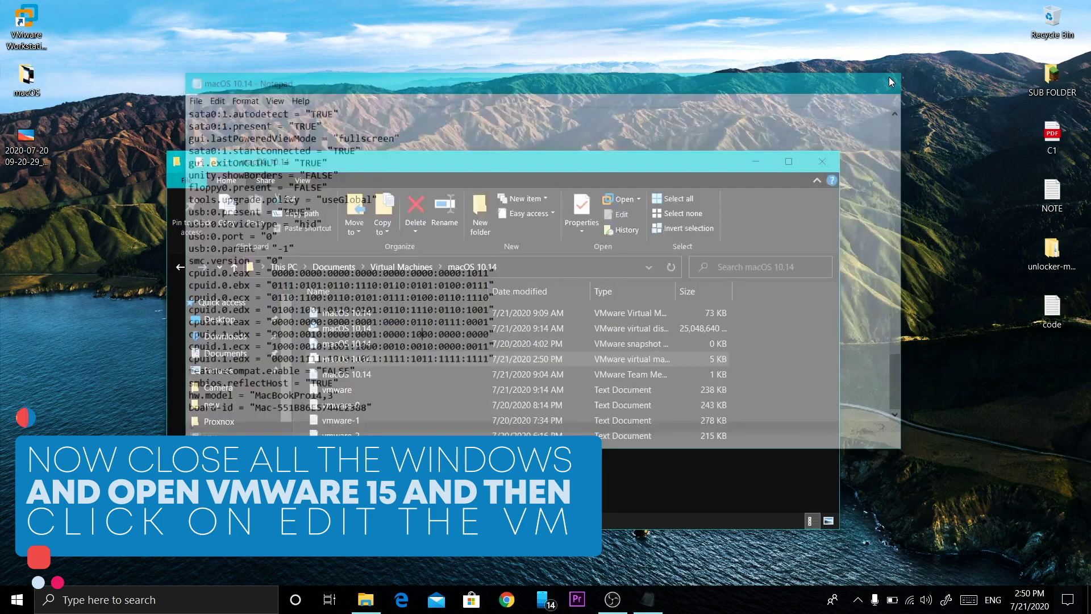
{"action": "left_click", "coordinate": [832, 162]}
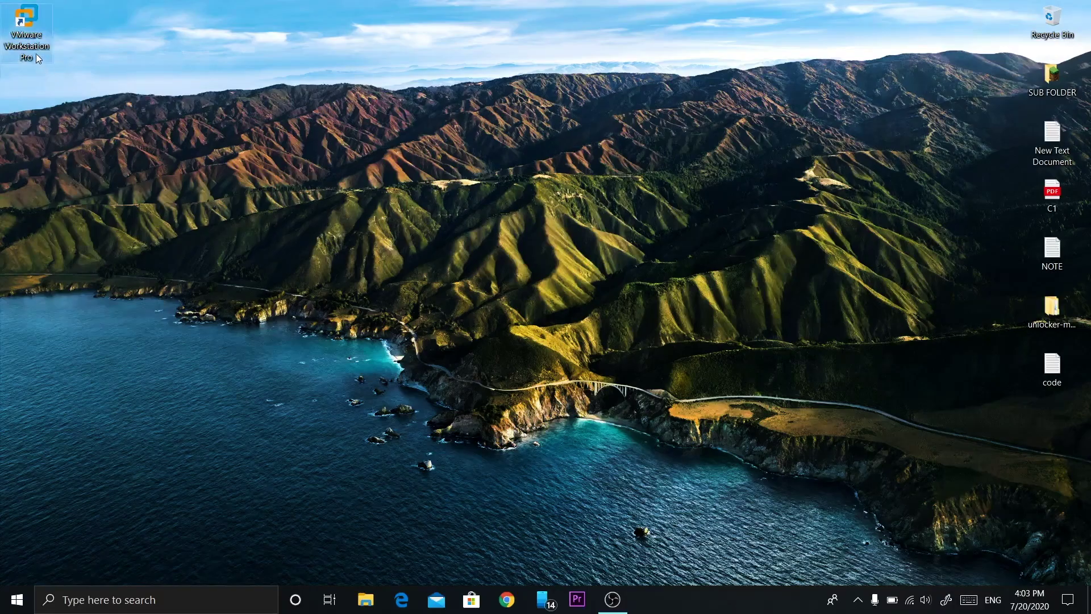
Step: Launch VMware Workstation Pro and open the settings of the macOS 10.14 virtual machine
{"action": "double_click", "coordinate": [42, 55]}
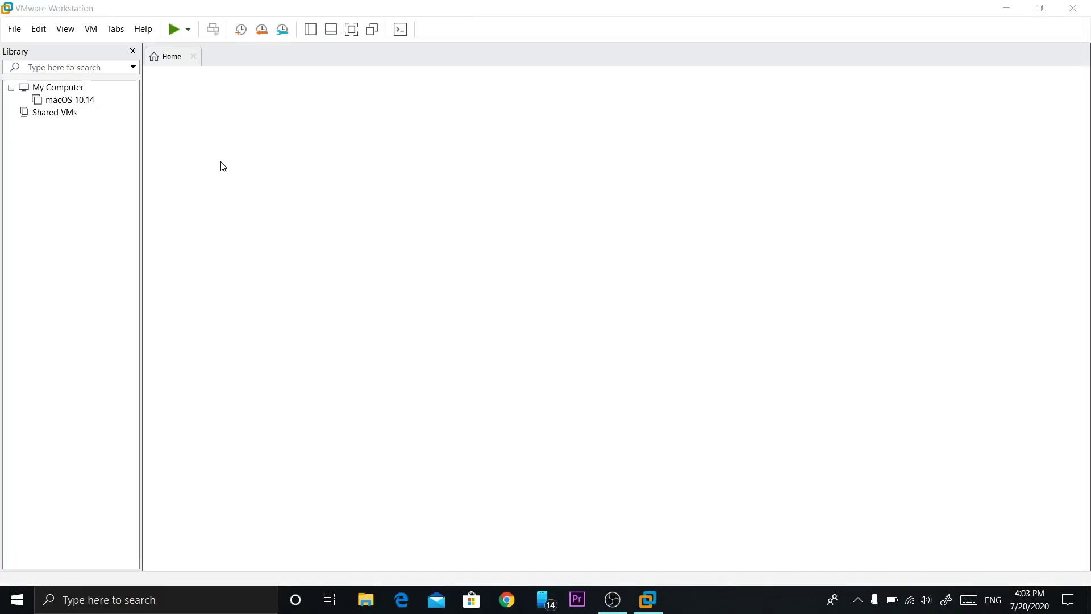
{"action": "double_click", "coordinate": [127, 98]}
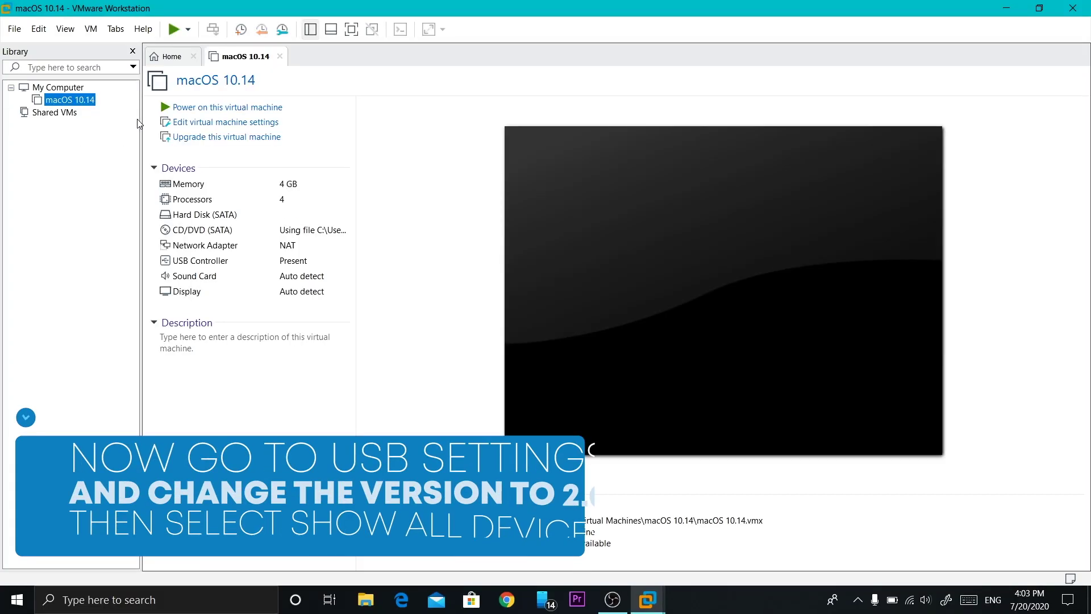
{"action": "left_click", "coordinate": [212, 122]}
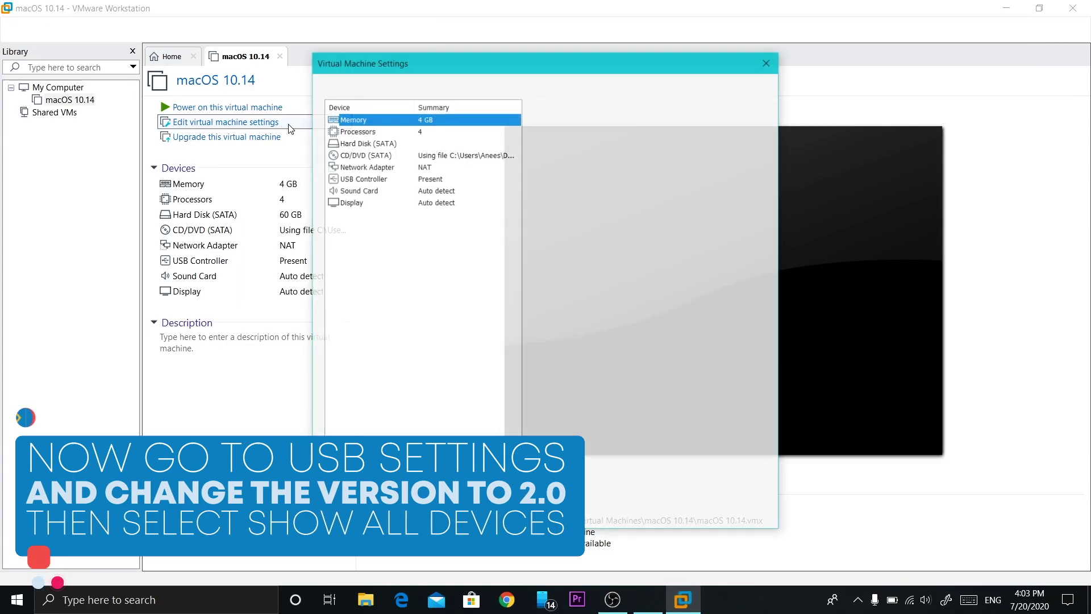
Step: Set the USB controller's compatibility to USB 2.0, enable showing all USB input devices, and apply the settings
{"action": "left_click", "coordinate": [392, 178]}
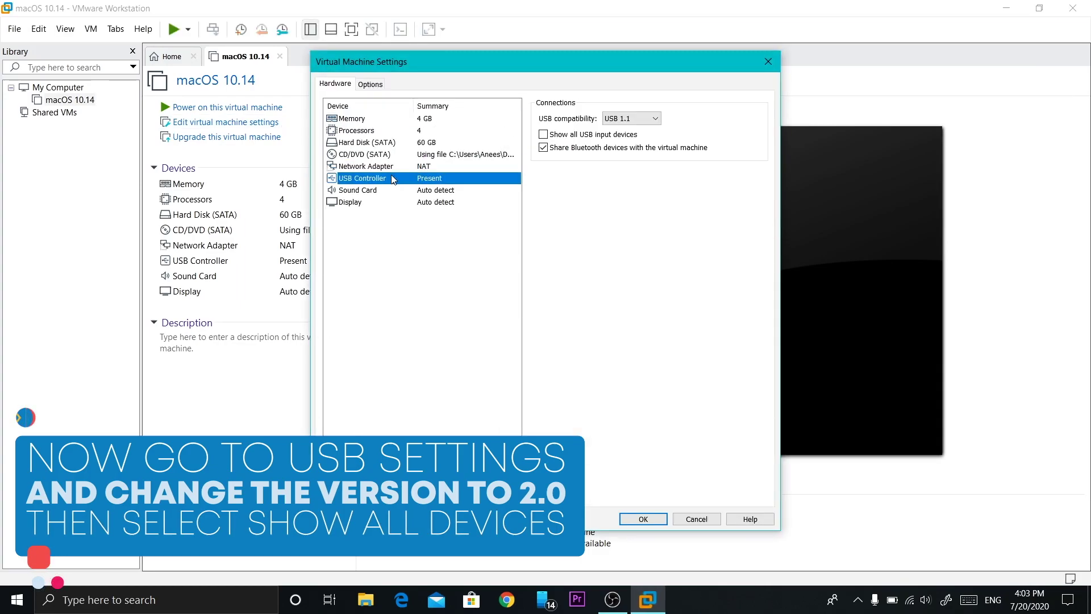
{"action": "left_click", "coordinate": [657, 119]}
{"action": "left_click", "coordinate": [624, 137]}
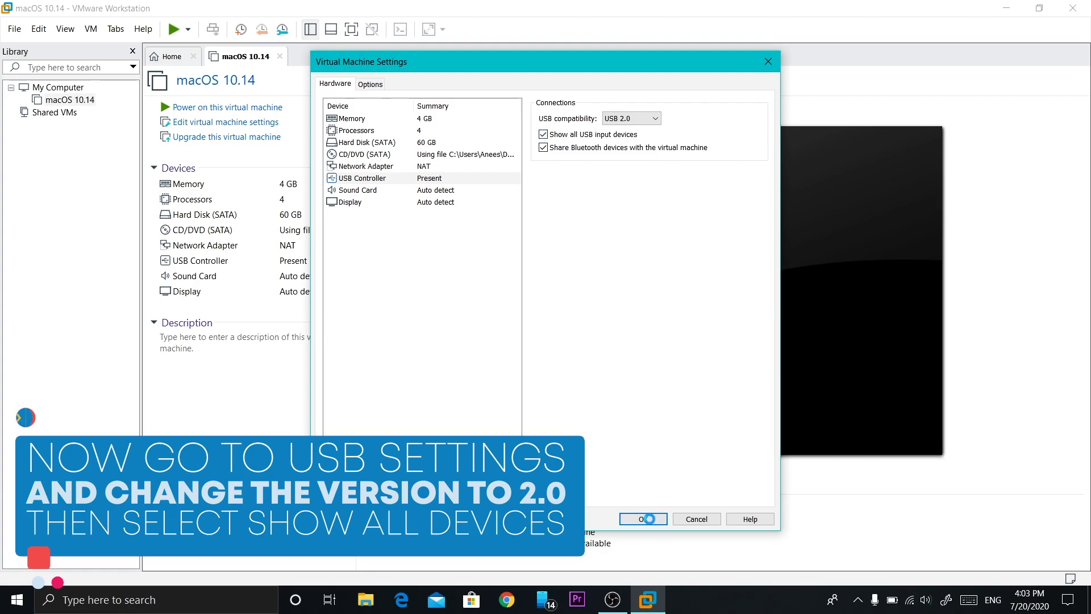
{"action": "left_click", "coordinate": [643, 519]}
Step: Start the macOS 10.14 virtual machine and continue with English as the language
{"action": "left_click", "coordinate": [221, 123]}
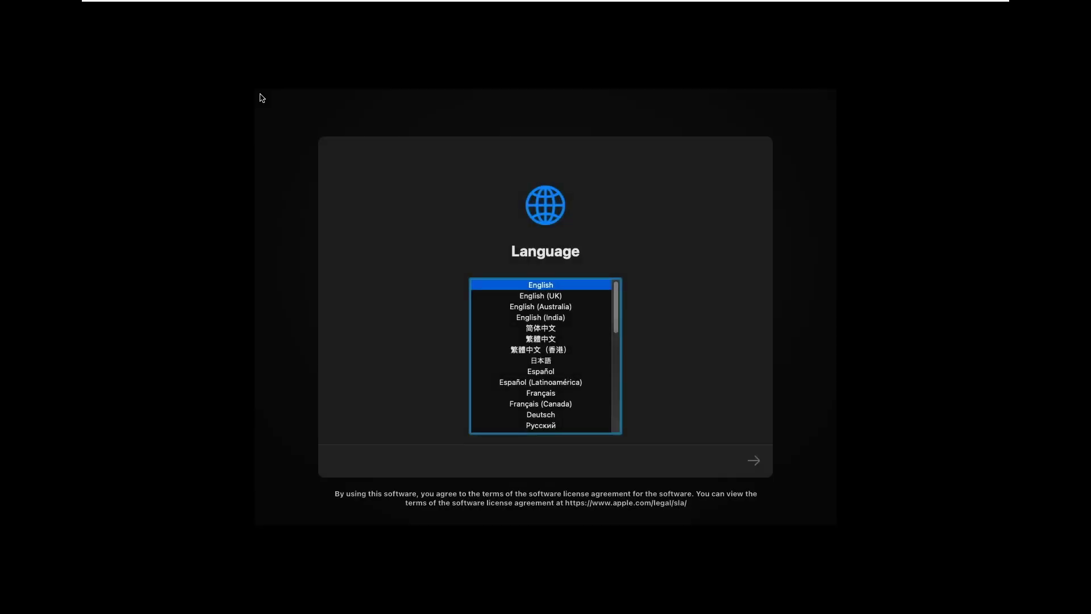
{"action": "left_click", "coordinate": [920, 484]}
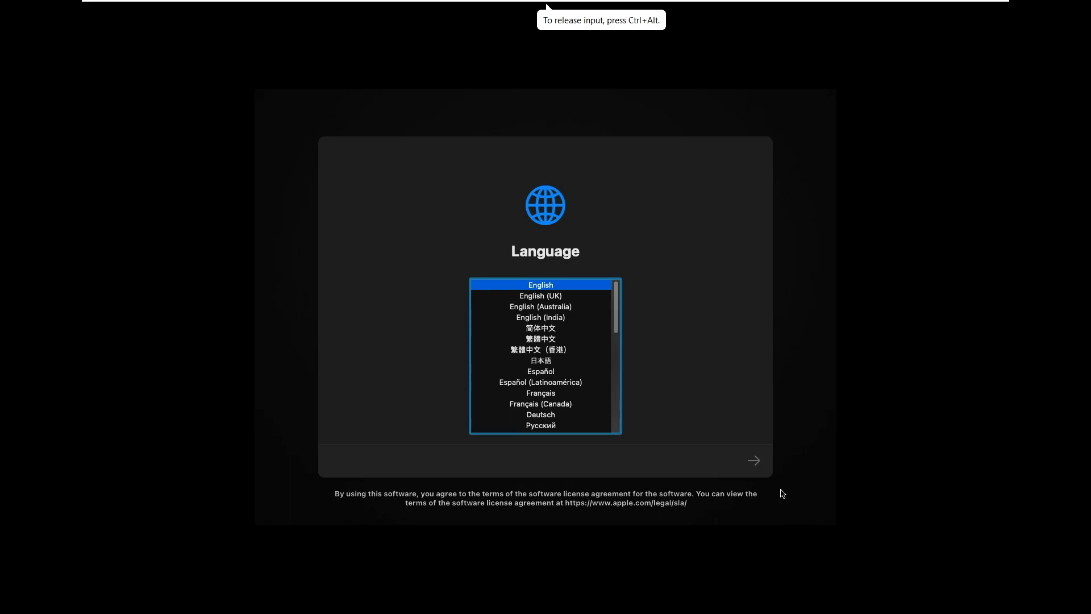
{"action": "left_click", "coordinate": [754, 460]}
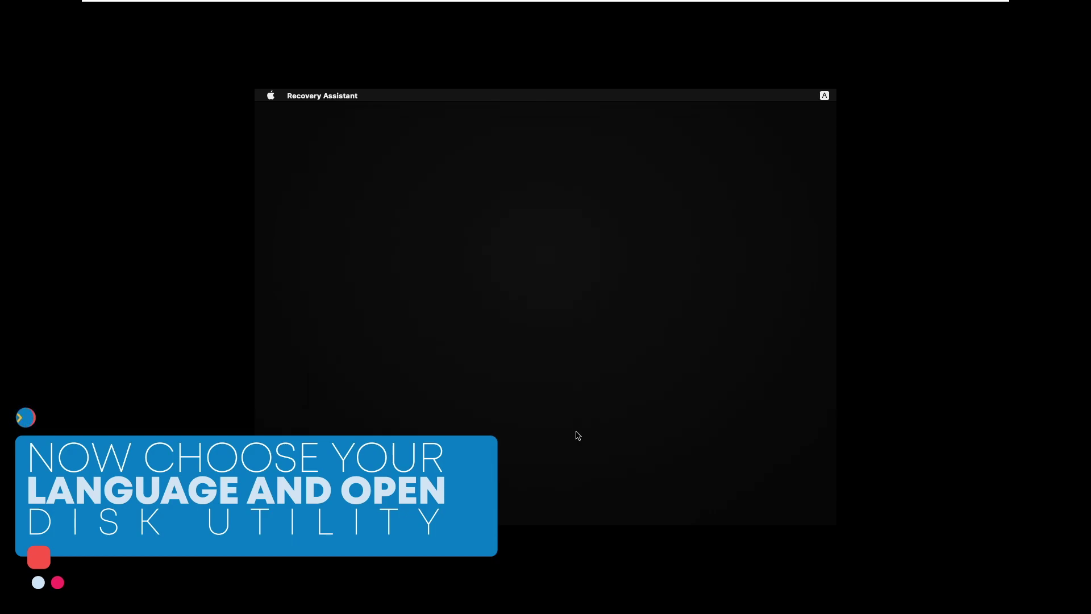
Step: Open Disk Utility from the recovery options and make it show all devices
{"action": "left_click", "coordinate": [587, 345]}
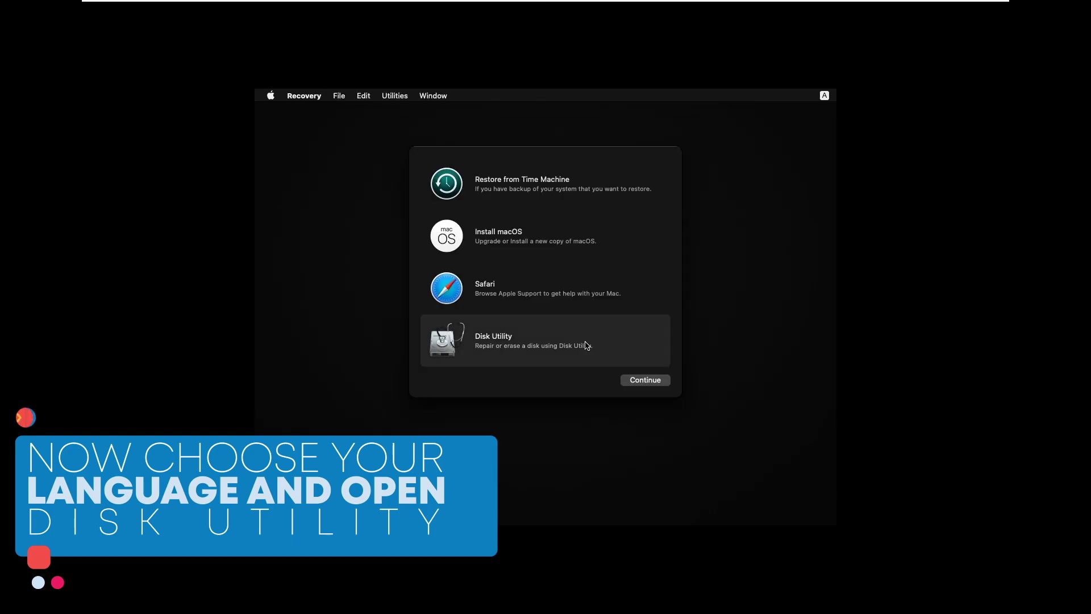
{"action": "left_click", "coordinate": [642, 379]}
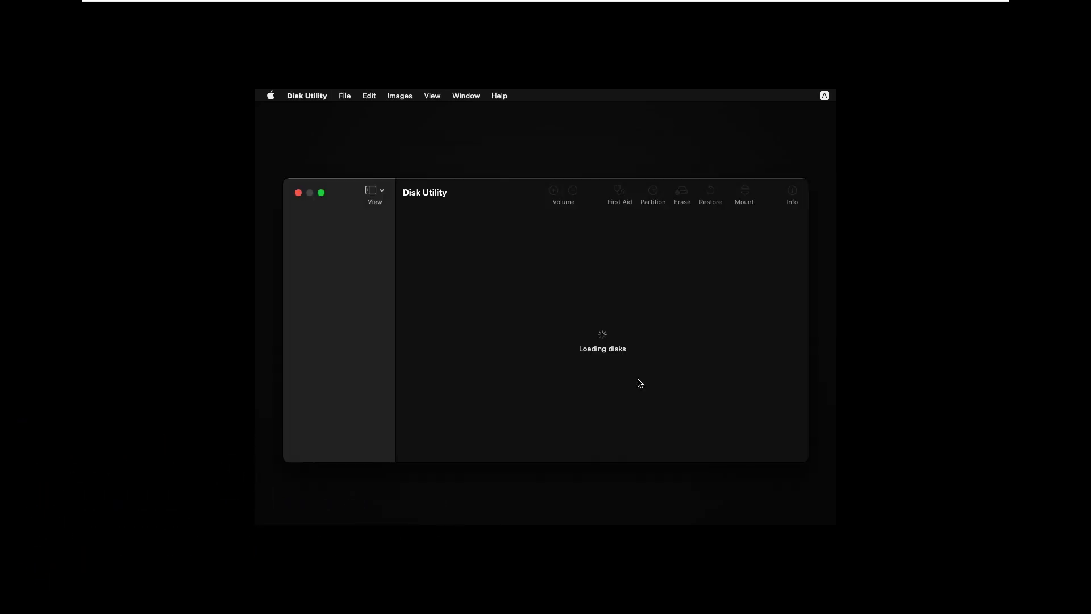
{"action": "left_click", "coordinate": [382, 192]}
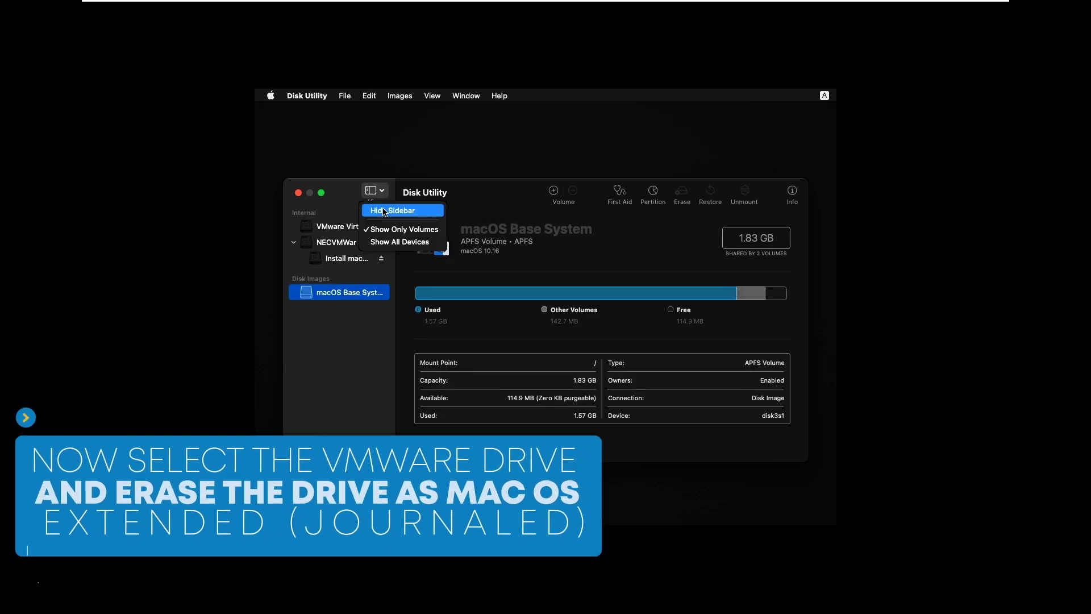
{"action": "left_click", "coordinate": [396, 240]}
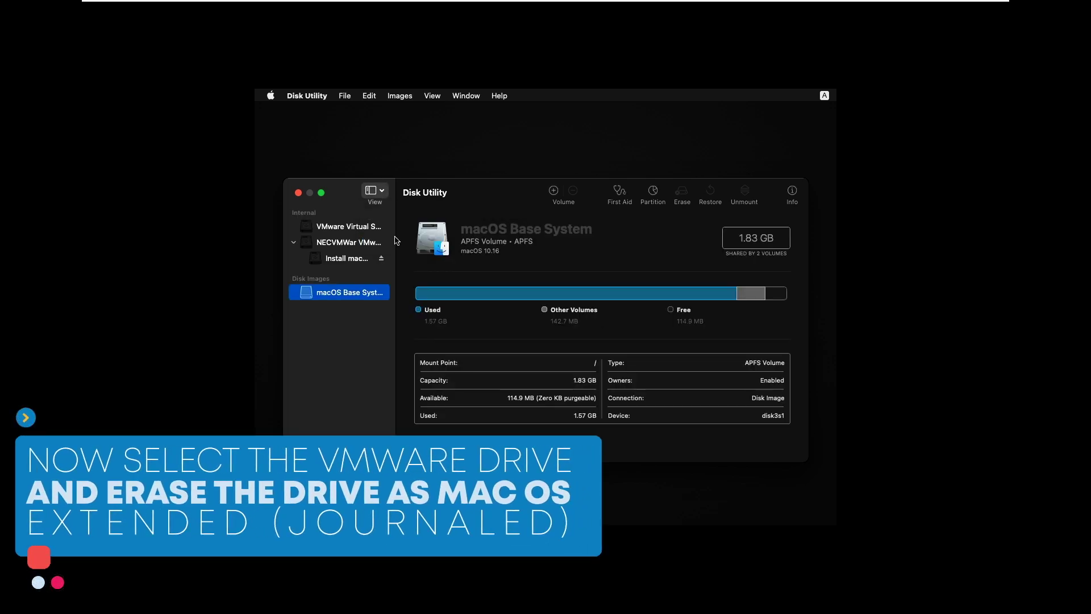
Step: Erase the VMware Virtual SATA Hard Drive Media as "macOS" with Mac OS Extended (Journaled) format and GUID Partition Map
{"action": "left_click", "coordinate": [349, 229]}
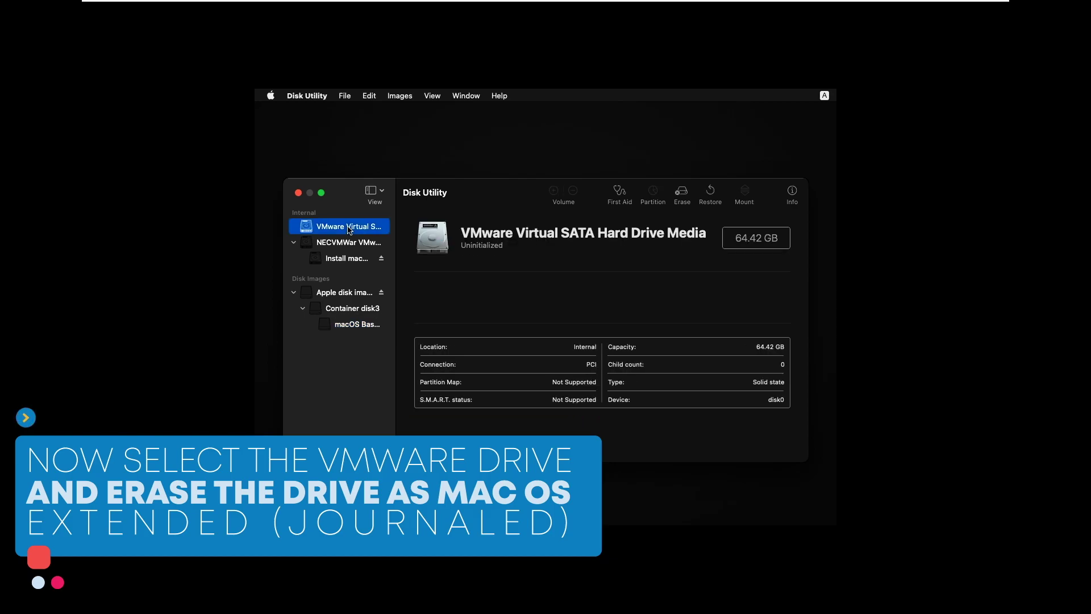
{"action": "left_click", "coordinate": [681, 194]}
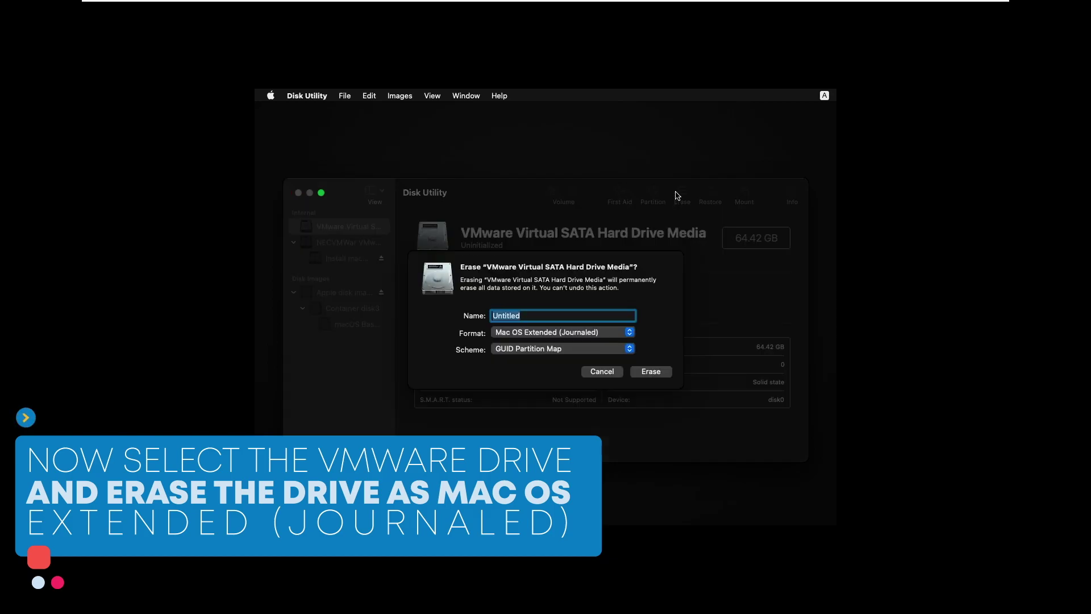
{"action": "type", "text": "macOS"}
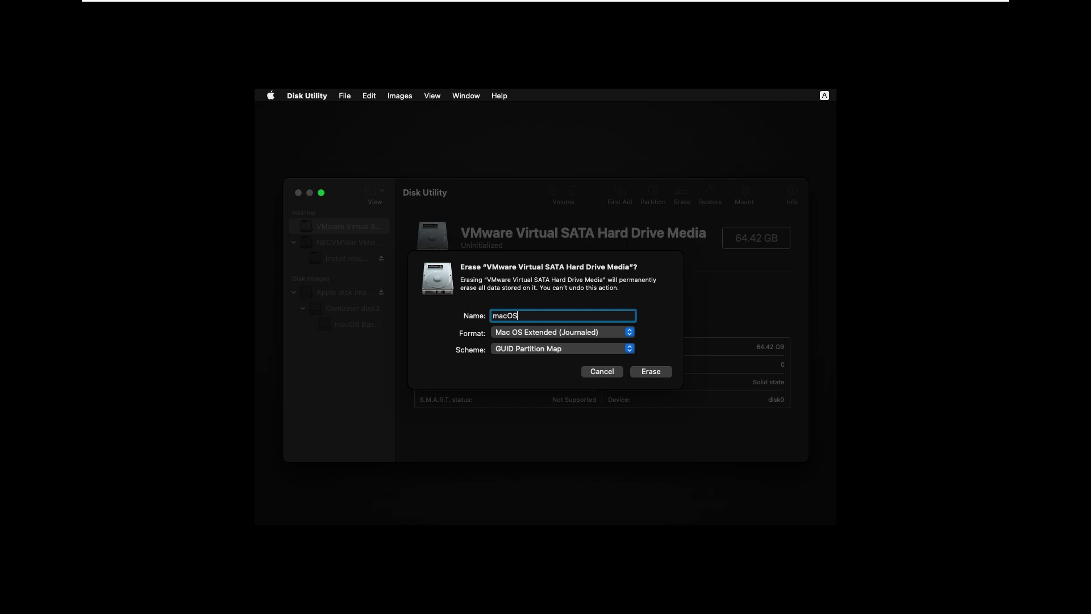
{"action": "key", "text": "super+a"}
{"action": "left_click", "coordinate": [648, 377]}
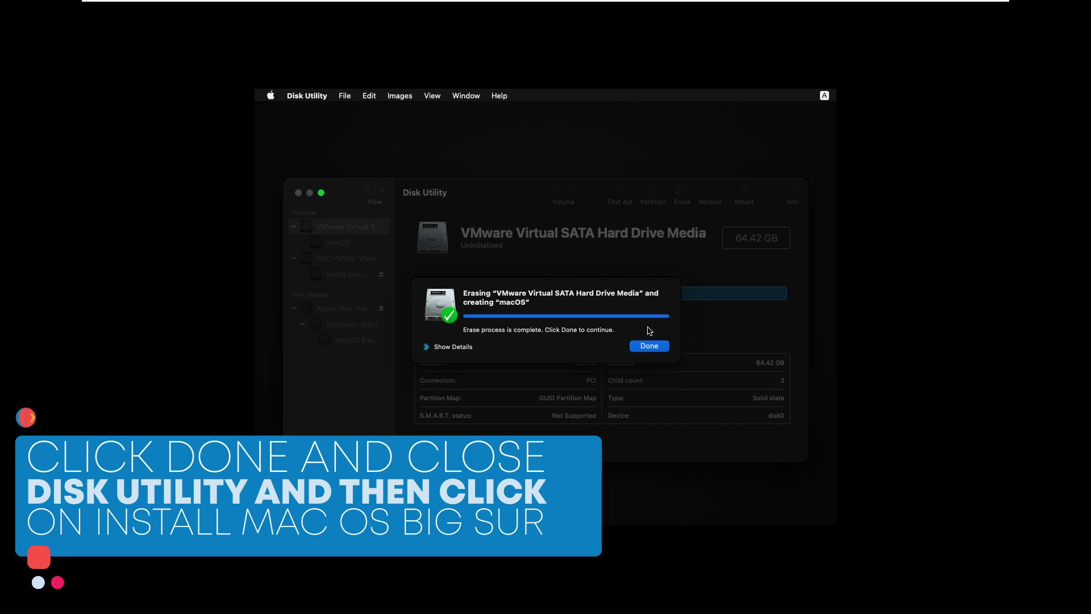
{"action": "left_click", "coordinate": [640, 345]}
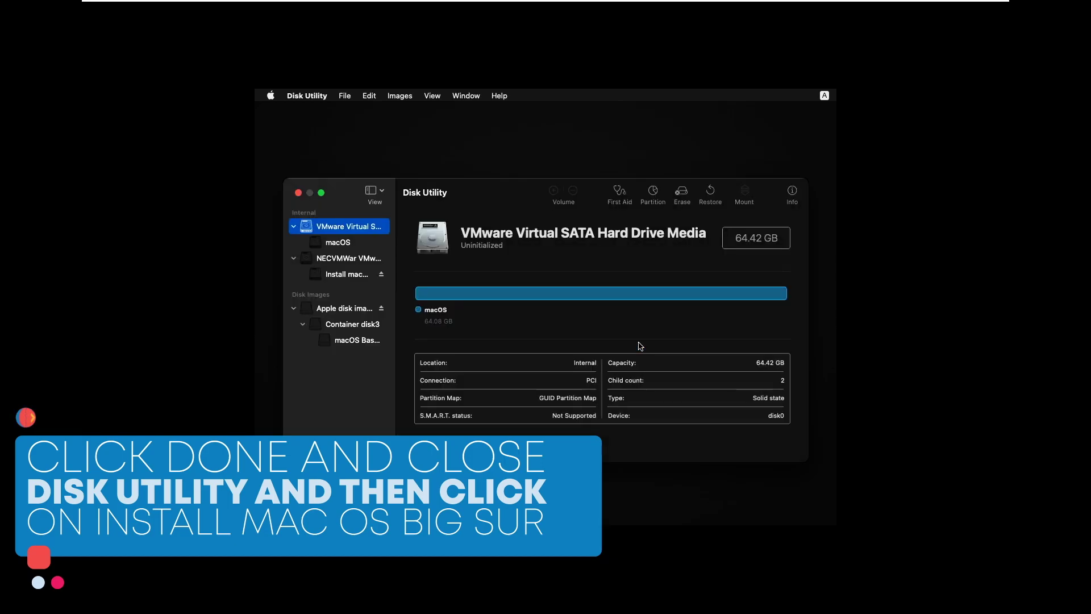
Step: Close Disk Utility and start the Install macOS option, continuing to the Big Sur Beta license agreement
{"action": "left_click", "coordinate": [299, 193]}
{"action": "left_click", "coordinate": [529, 240]}
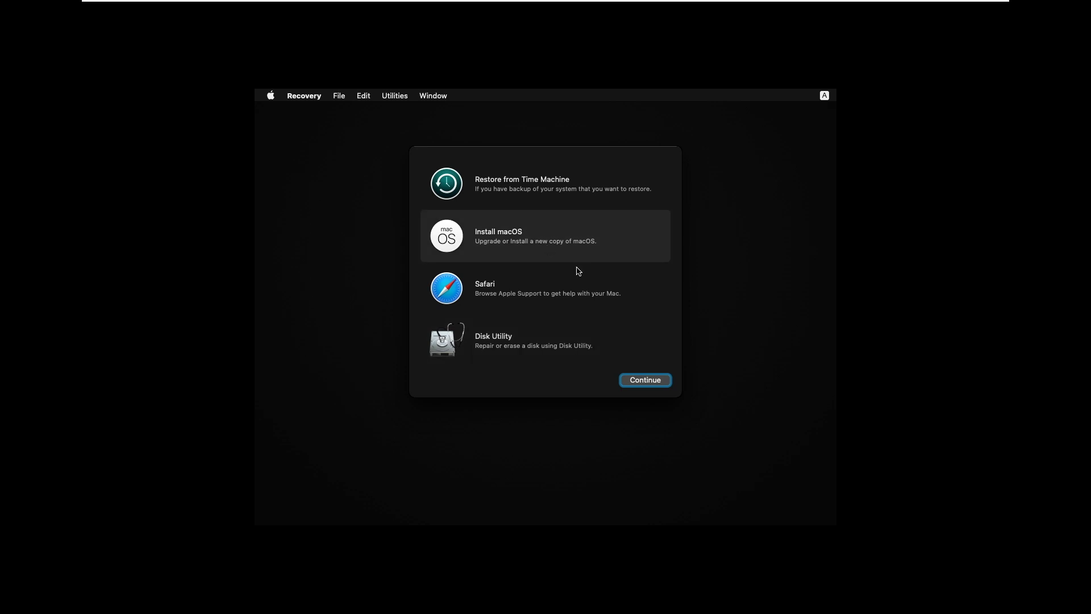
{"action": "left_click", "coordinate": [643, 378]}
{"action": "left_click", "coordinate": [648, 380]}
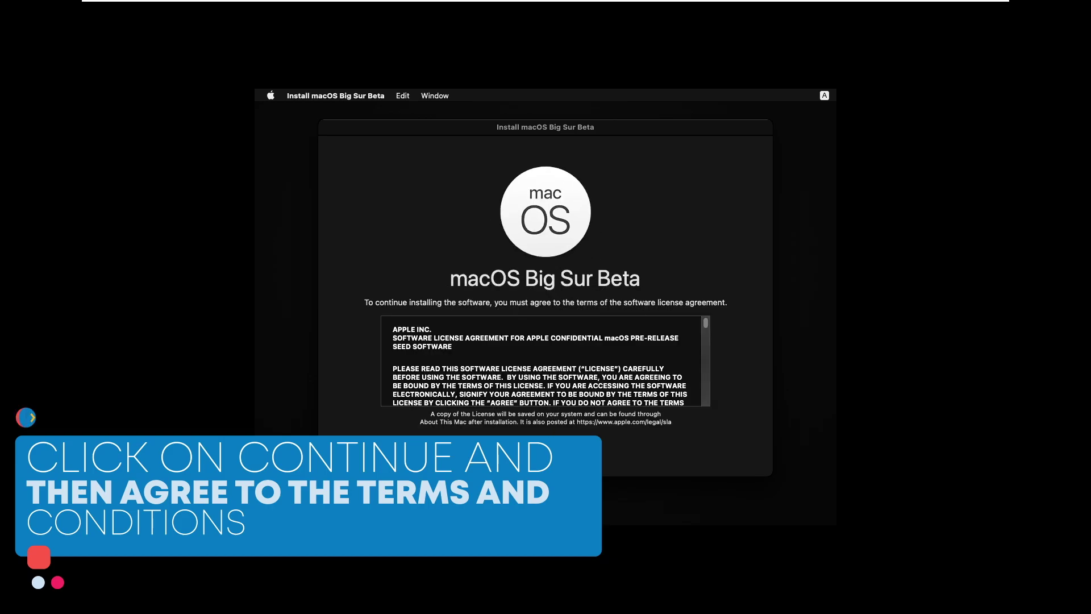
Step: Agree to the software license and start installing macOS Big Sur Beta on the macOS disk
{"action": "key", "text": "Return"}
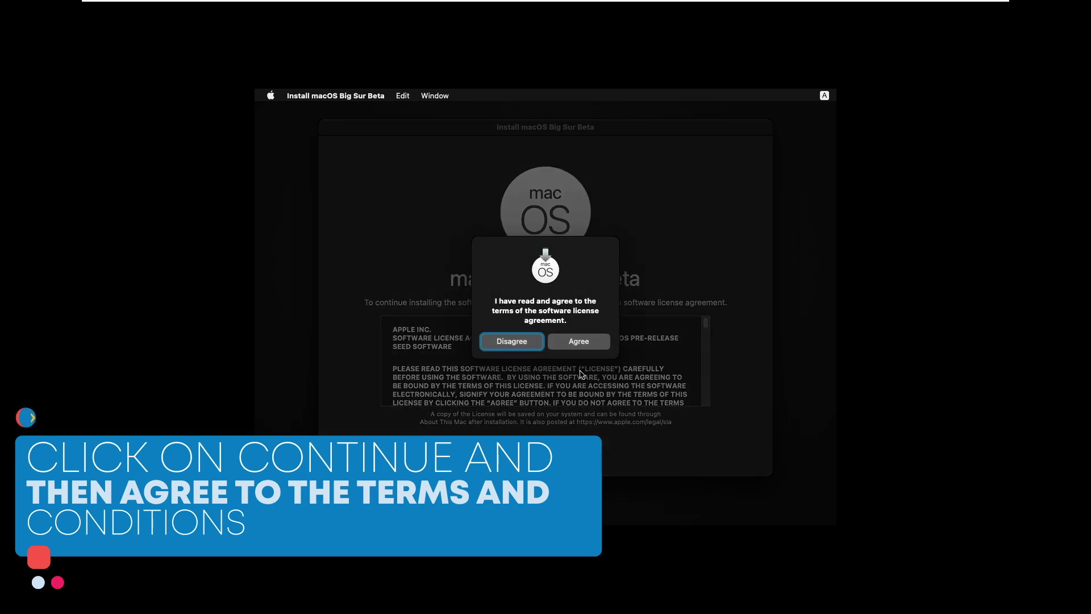
{"action": "left_click", "coordinate": [595, 342]}
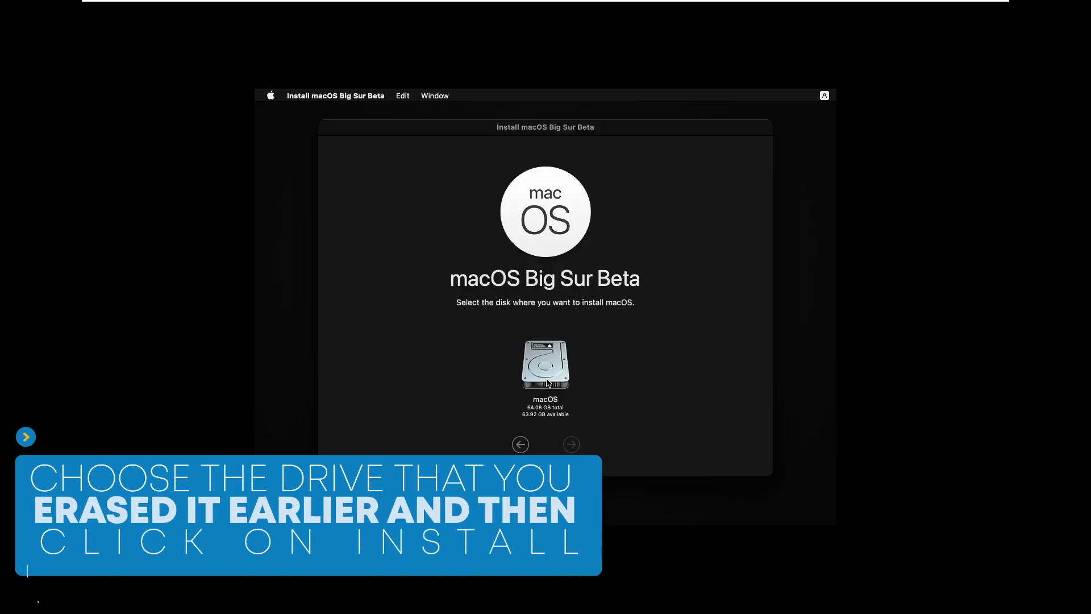
{"action": "left_click", "coordinate": [571, 443]}
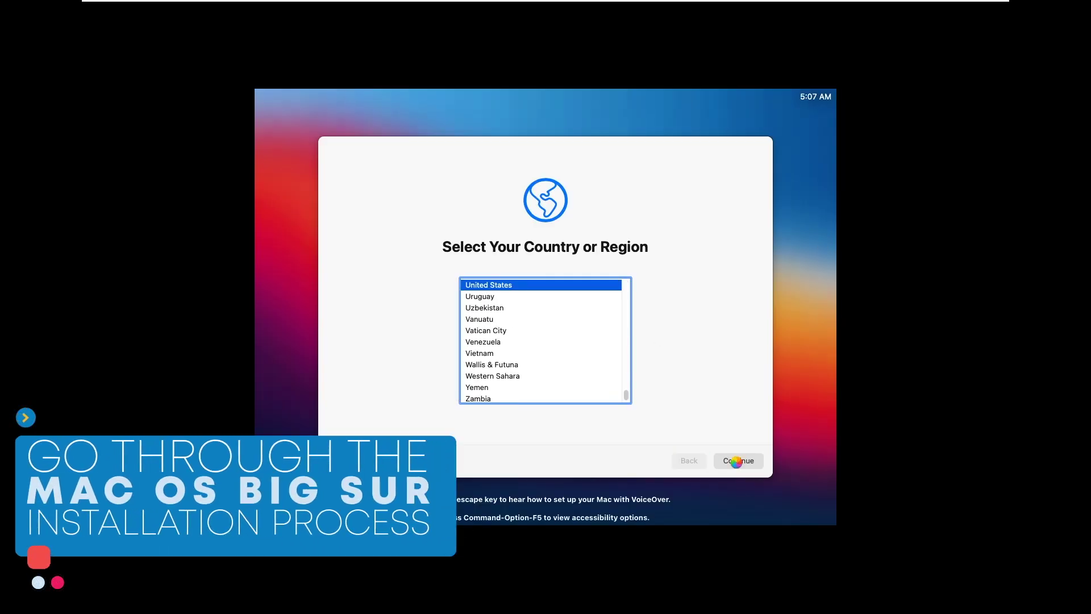
Step: Go through the macOS setup with United States as the region, accepting Express Set Up and choosing the Dark look
{"action": "mouse_move", "coordinate": [944, 15]}
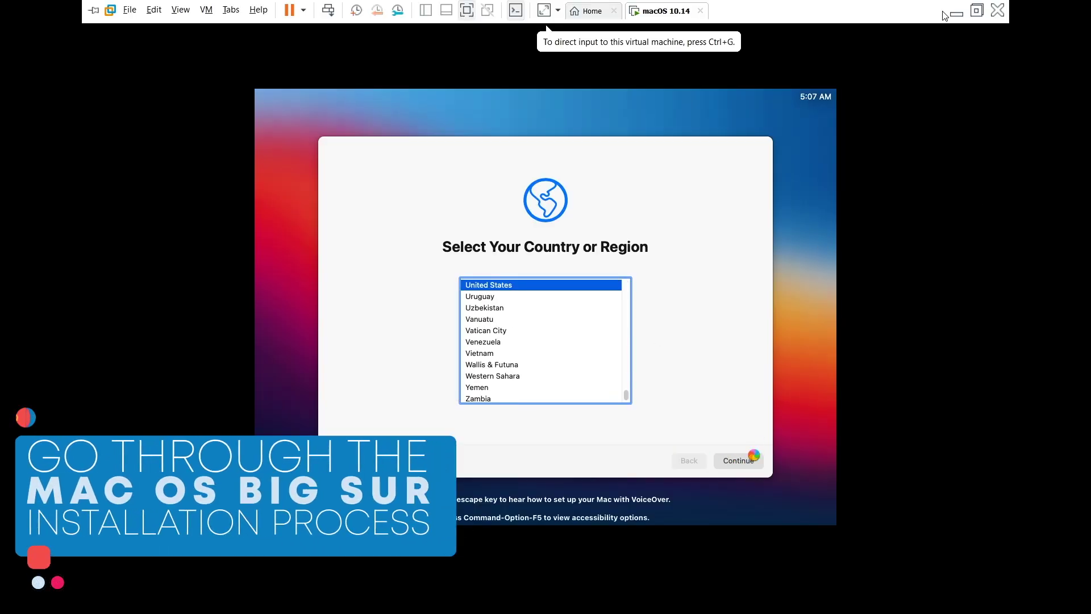
{"action": "type", "text": "ma"}
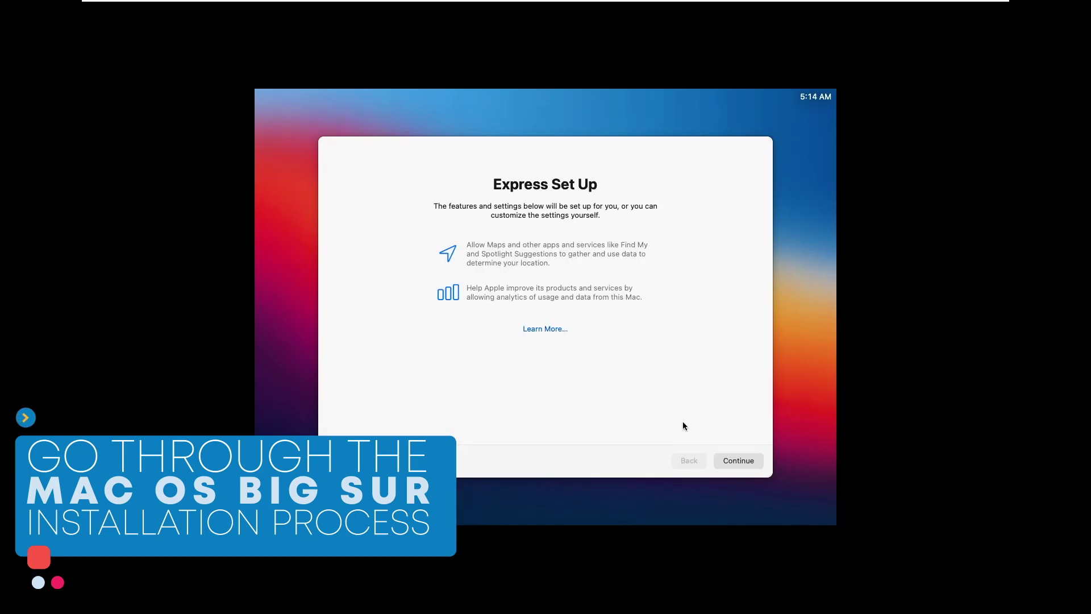
{"action": "left_click", "coordinate": [751, 459]}
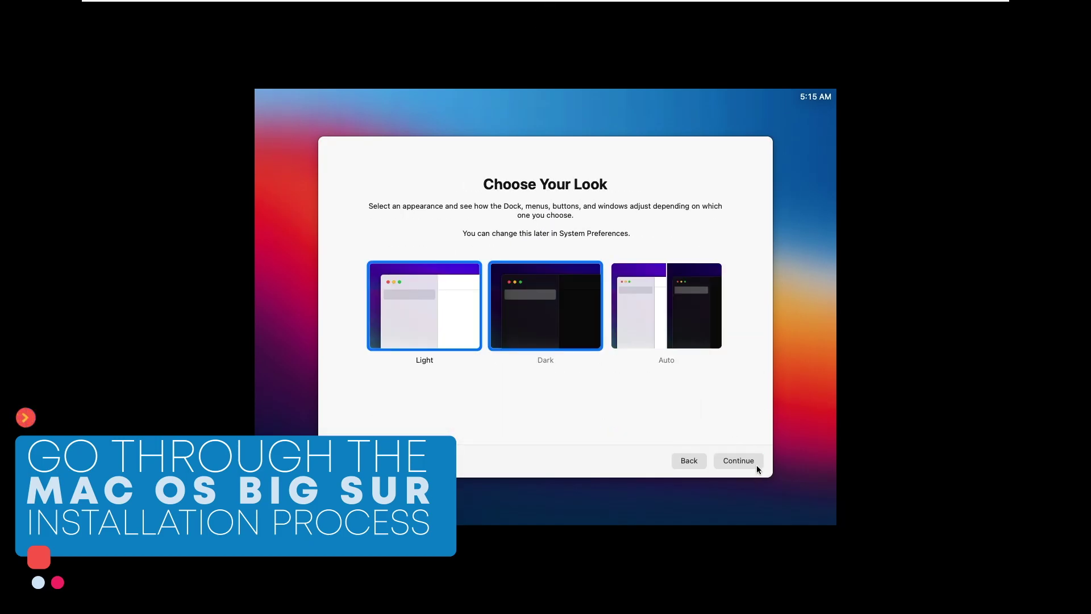
{"action": "left_click", "coordinate": [545, 305]}
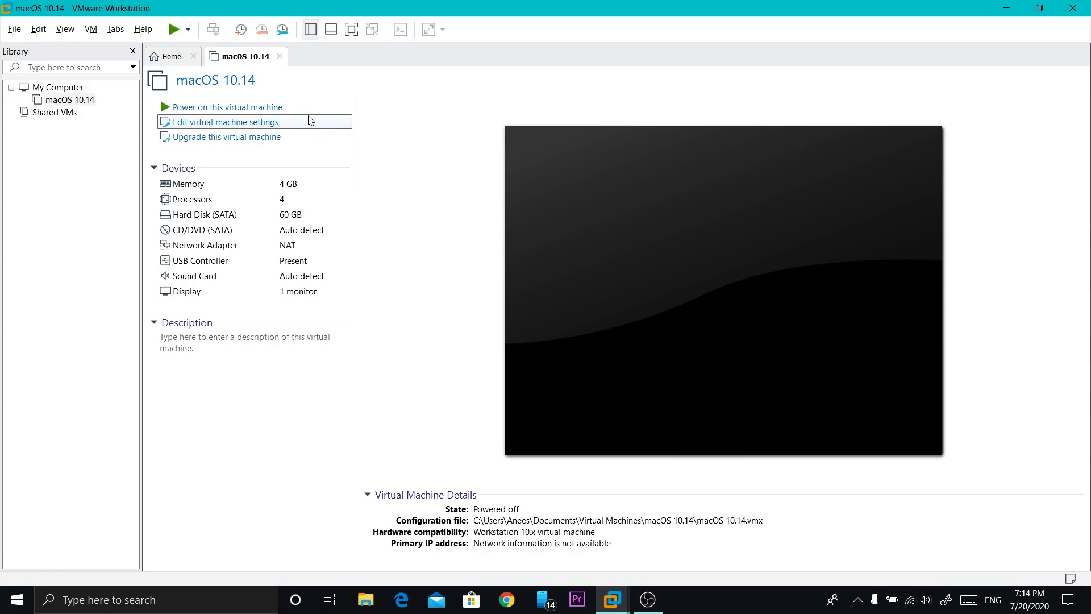
Step: In the virtual machine's settings, set the CD/DVD (SATA) device to use a physical drive with Auto detect
{"action": "left_click", "coordinate": [364, 154]}
{"action": "left_click", "coordinate": [555, 178]}
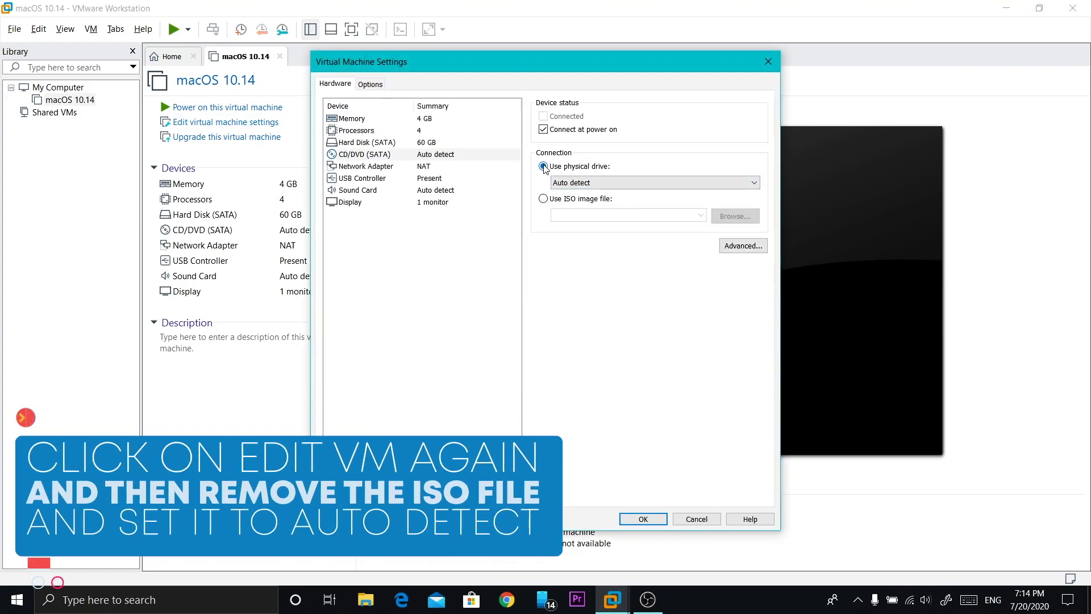
{"action": "left_click", "coordinate": [642, 518]}
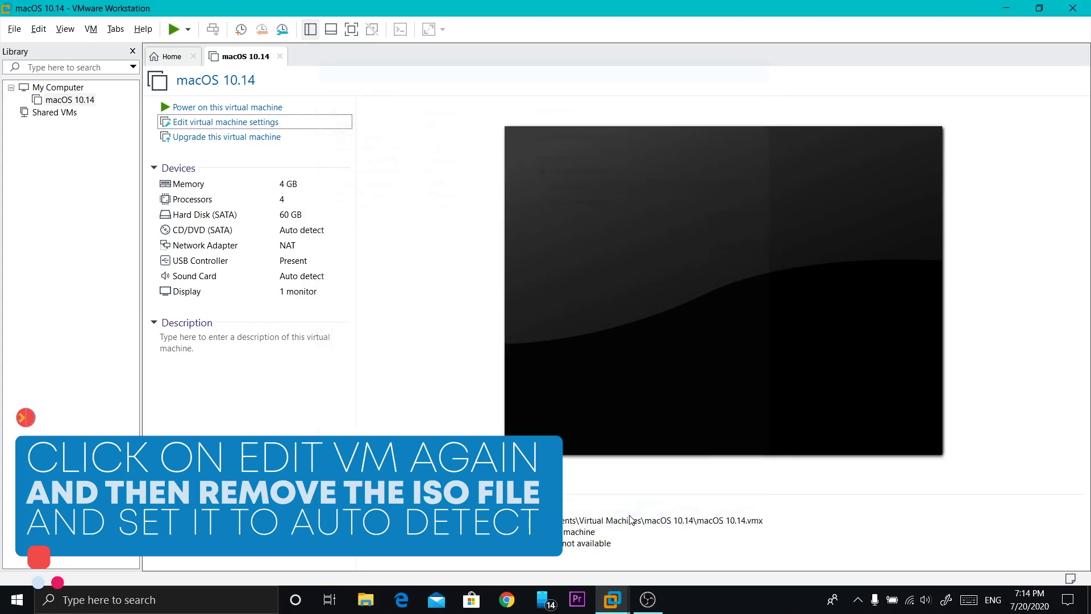
Step: Power on the macOS 10.14 virtual machine, switch it to full screen, and release input from it
{"action": "left_click", "coordinate": [254, 108]}
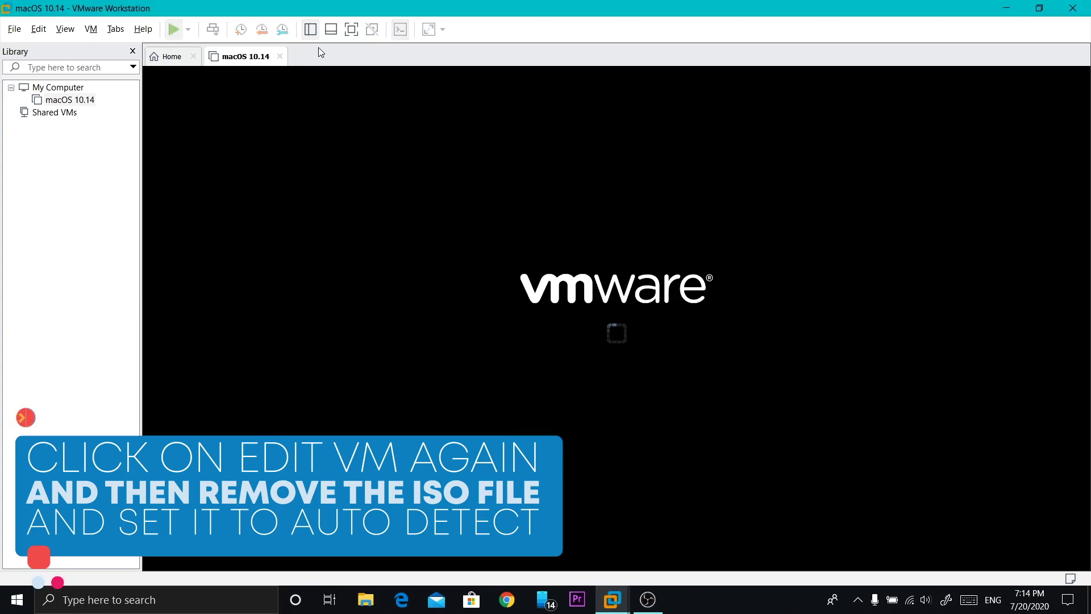
{"action": "left_click", "coordinate": [350, 30]}
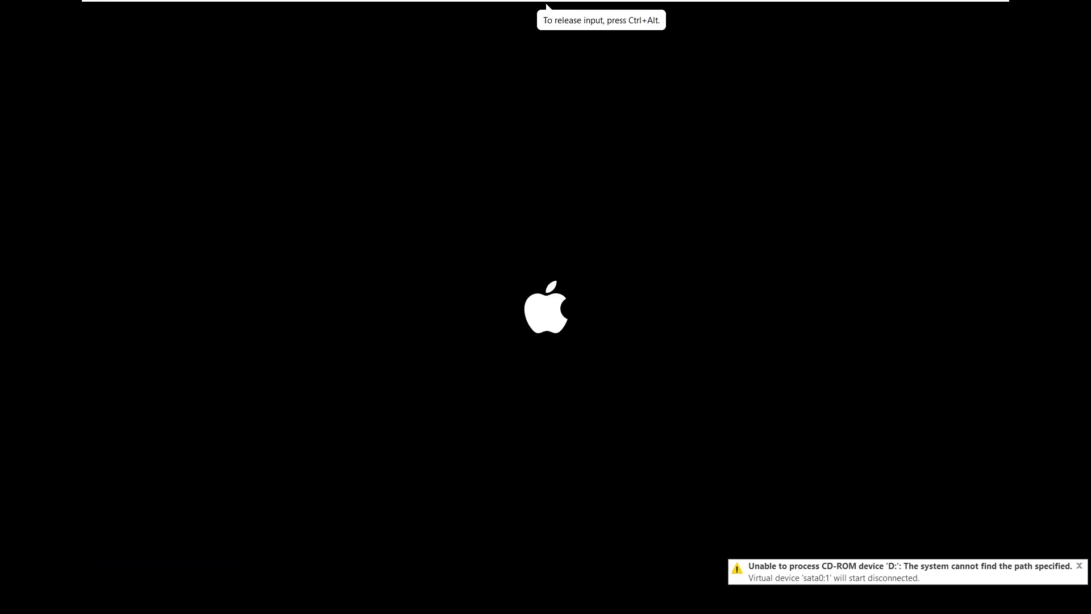
{"action": "key", "text": "ctrl+alt"}
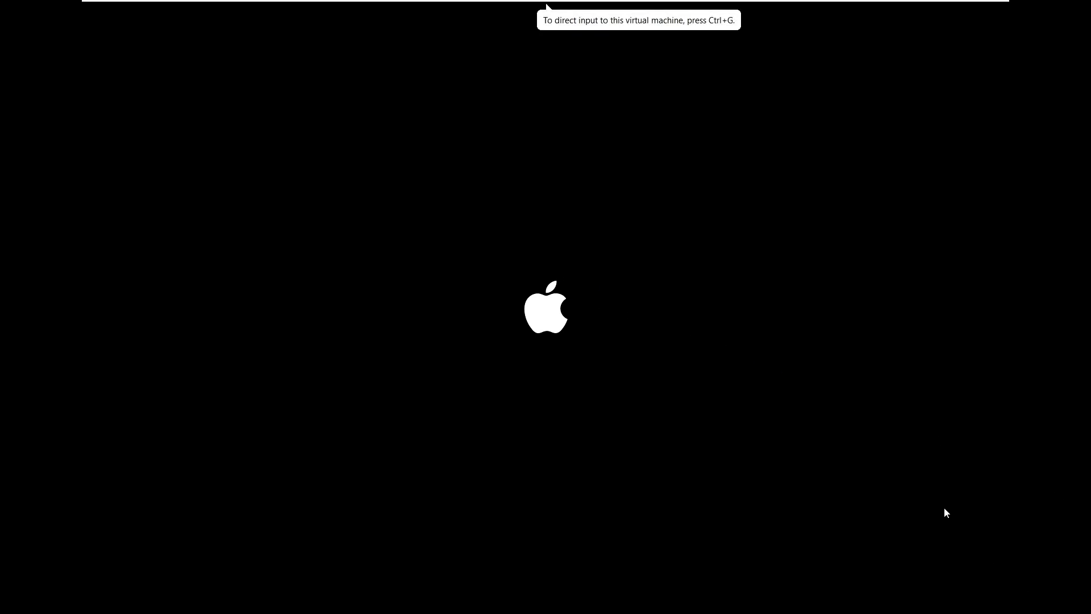
Step: Direct input to the virtual machine and log in to the macOS account with the account password
{"action": "left_click", "coordinate": [636, 301]}
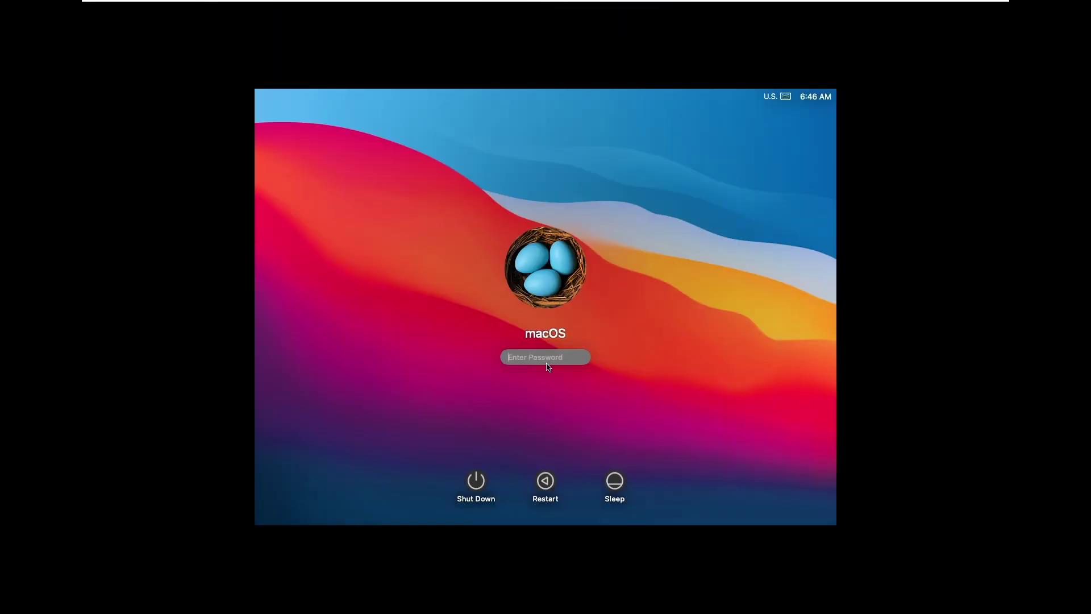
{"action": "type", "text": "••••"}
{"action": "key", "text": "Return"}
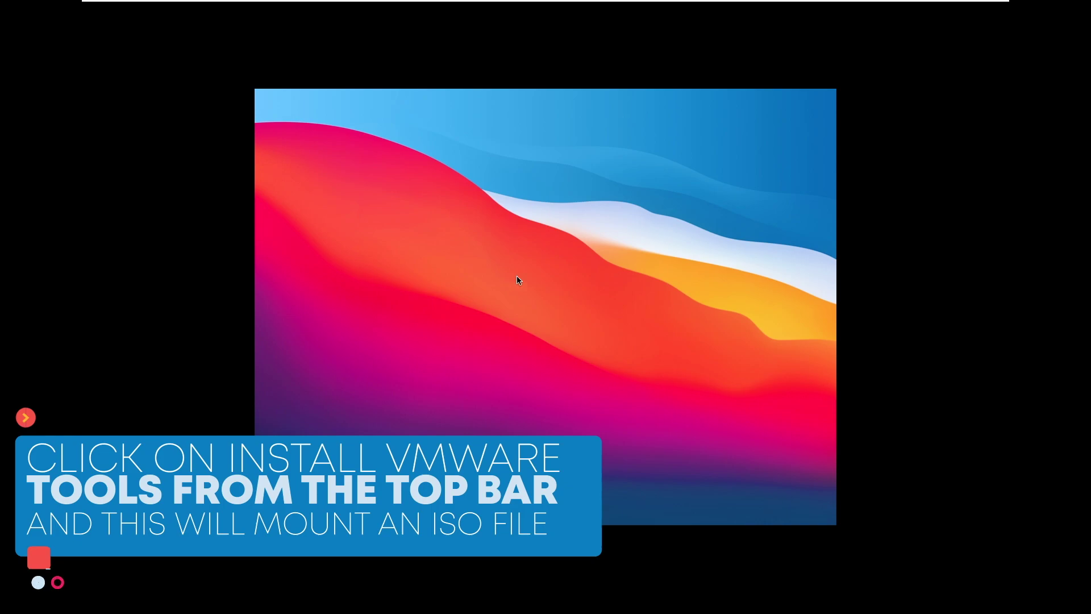
Step: Start the VMware Tools installation for the virtual machine, connecting the installer CD to it
{"action": "left_click", "coordinate": [206, 10]}
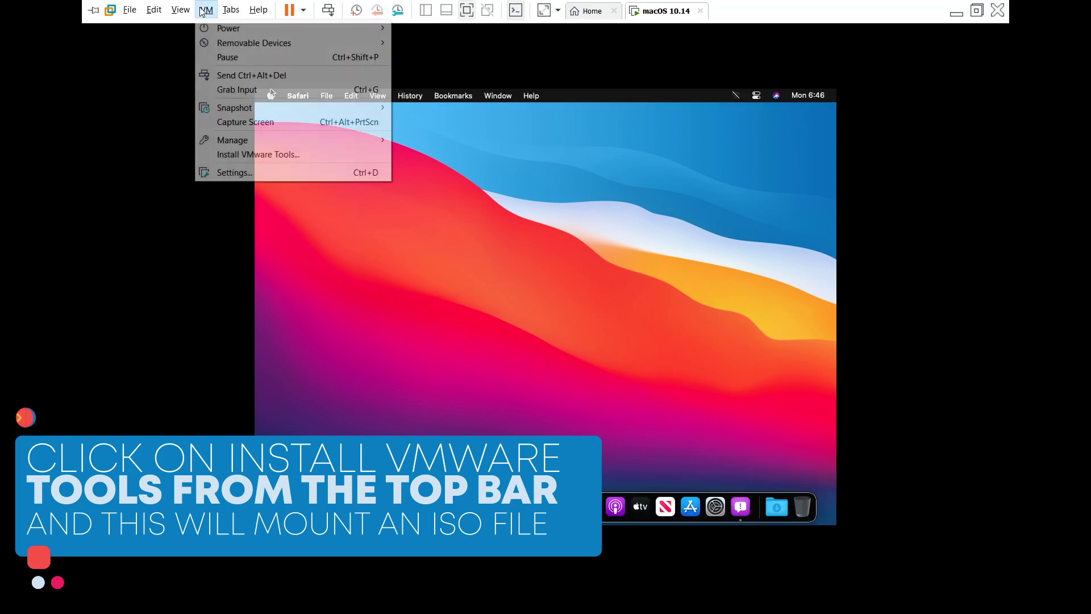
{"action": "left_click", "coordinate": [251, 162]}
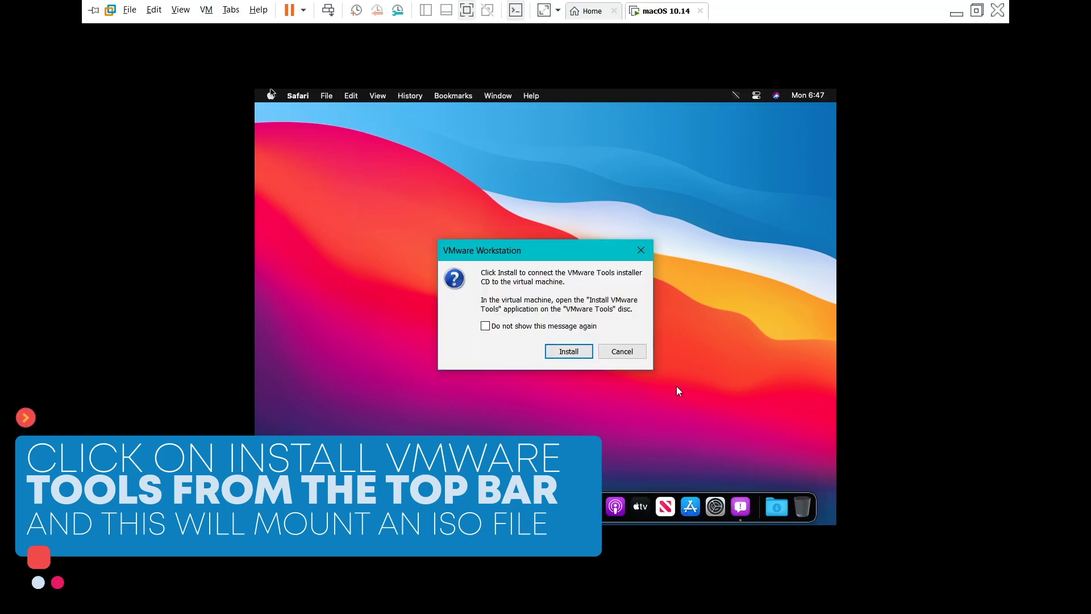
{"action": "left_click", "coordinate": [580, 355]}
{"action": "left_click", "coordinate": [554, 248]}
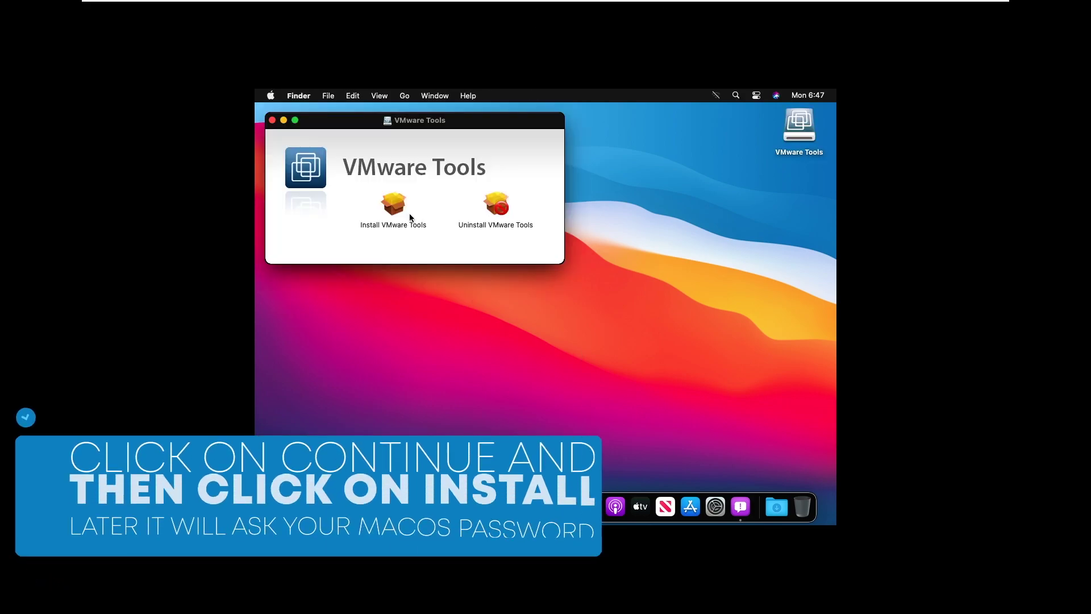
Step: Run Install VMware Tools from the mounted disc and authorize the installation with the account password
{"action": "left_click", "coordinate": [396, 203]}
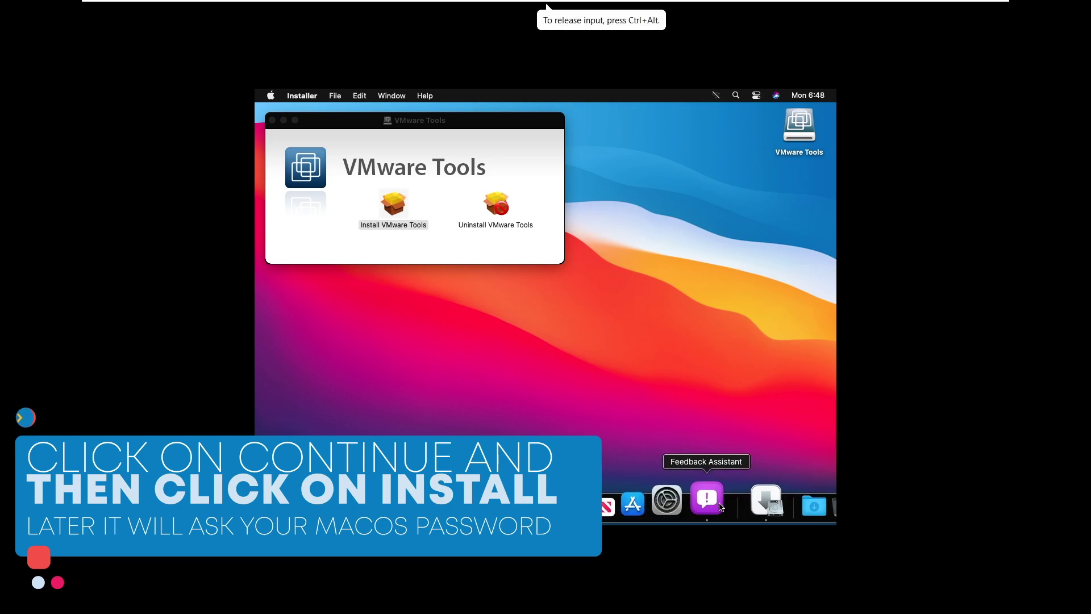
{"action": "left_click", "coordinate": [742, 502]}
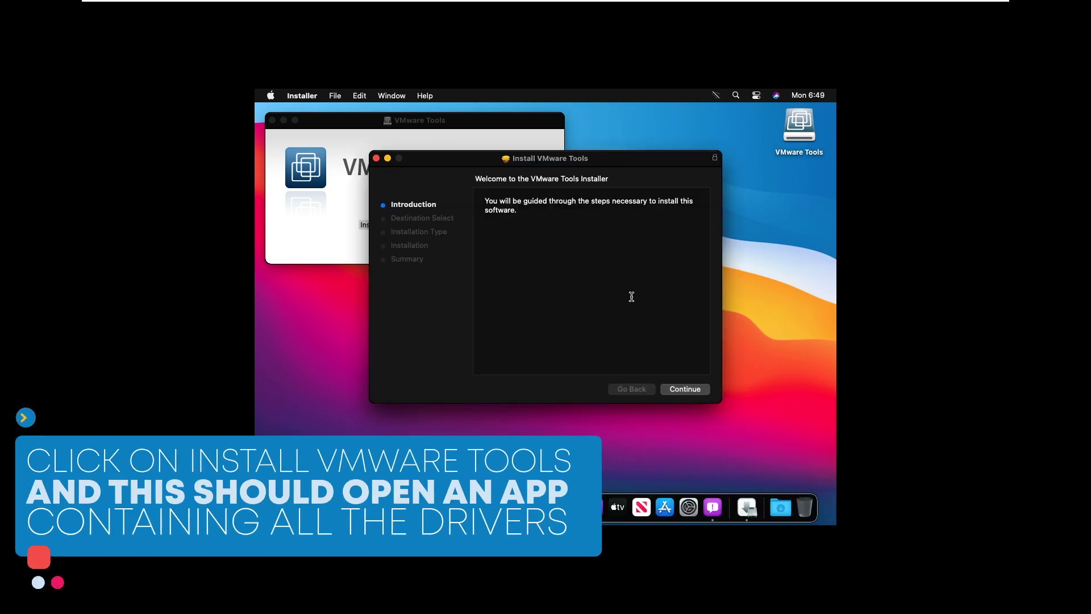
{"action": "left_click", "coordinate": [675, 388]}
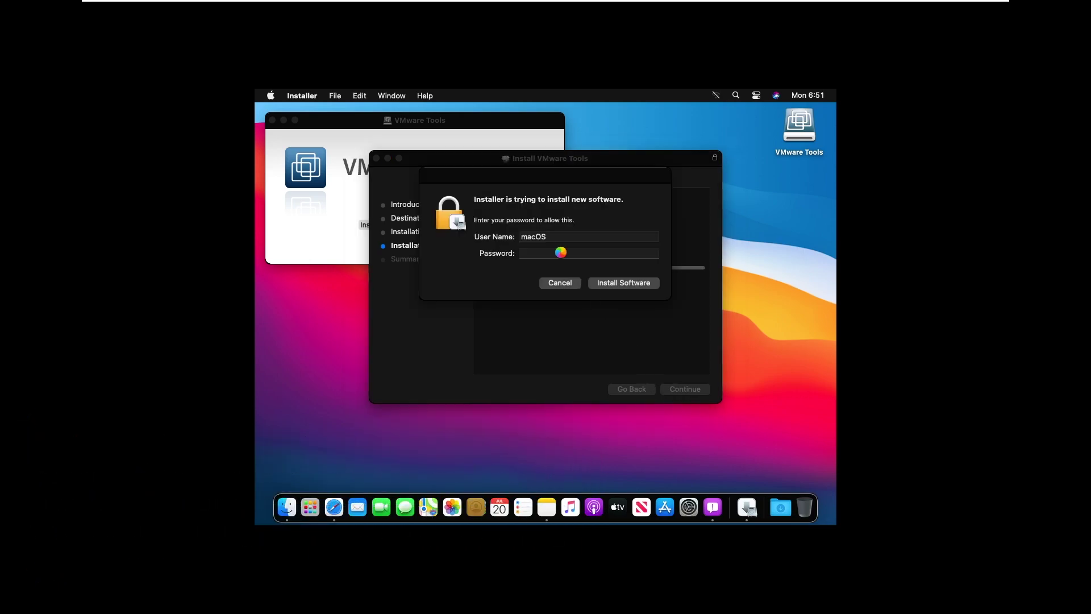
{"action": "left_click", "coordinate": [561, 251]}
{"action": "type", "text": "a"}
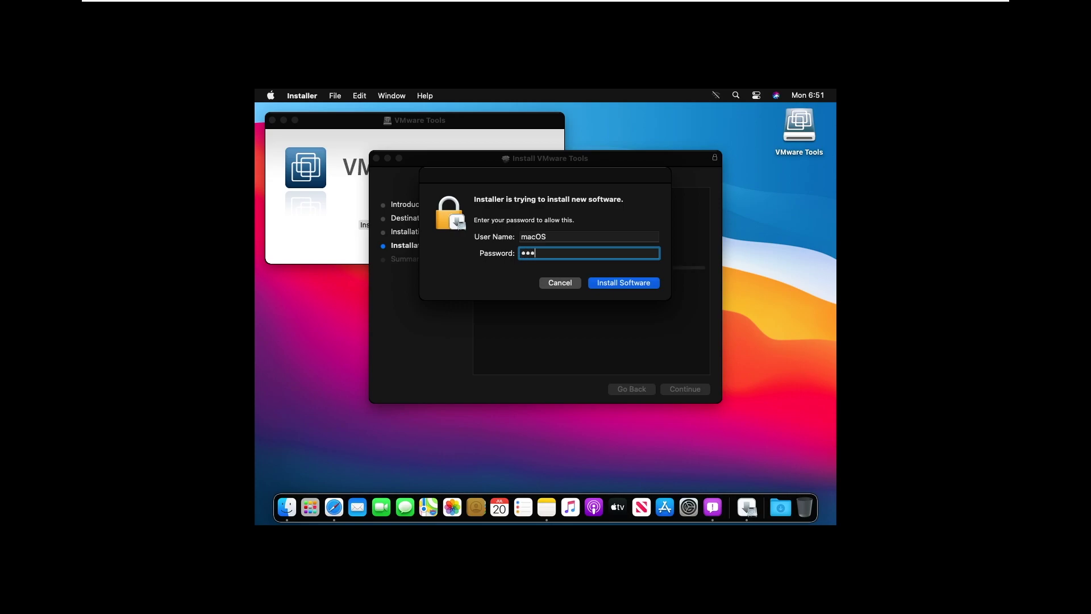
{"action": "key", "text": "Return"}
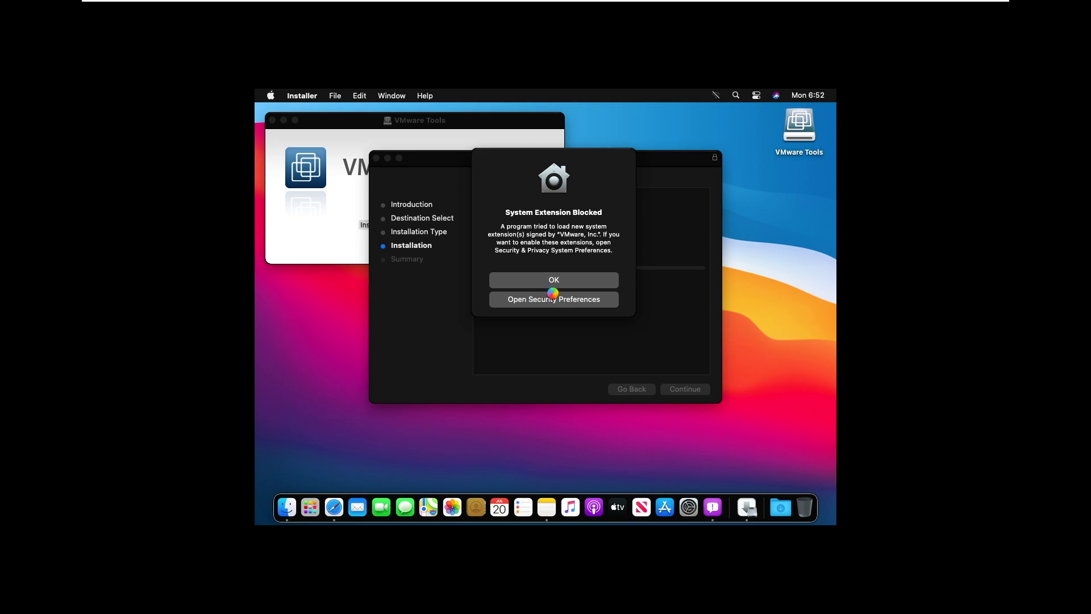
Step: Open the Security & Privacy preferences from the blocked extension alert and unlock them with the account password
{"action": "left_click", "coordinate": [553, 296]}
{"action": "left_click", "coordinate": [597, 298]}
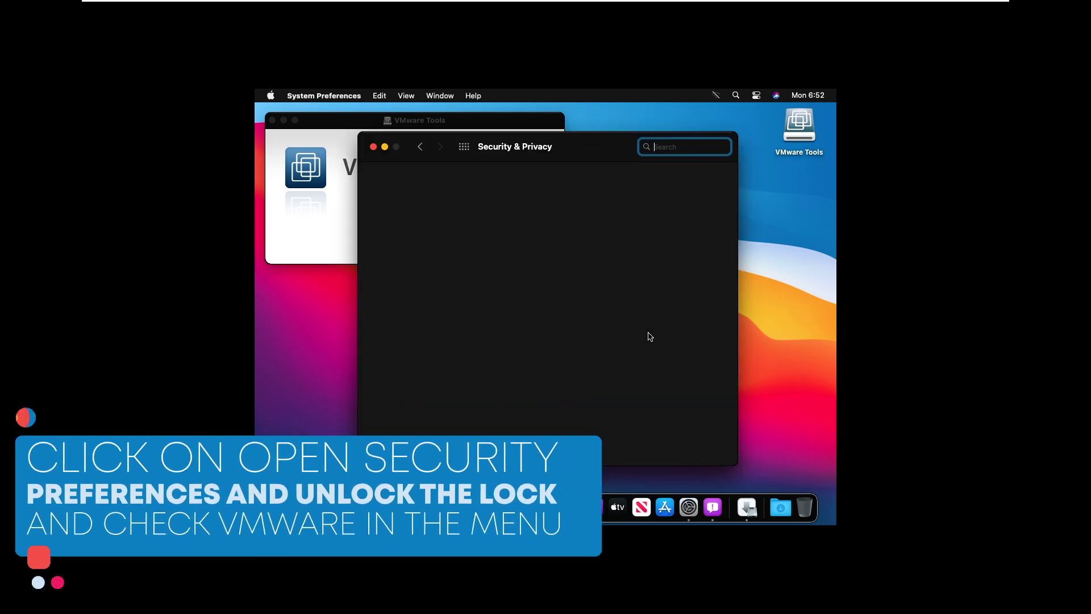
{"action": "left_click", "coordinate": [556, 307]}
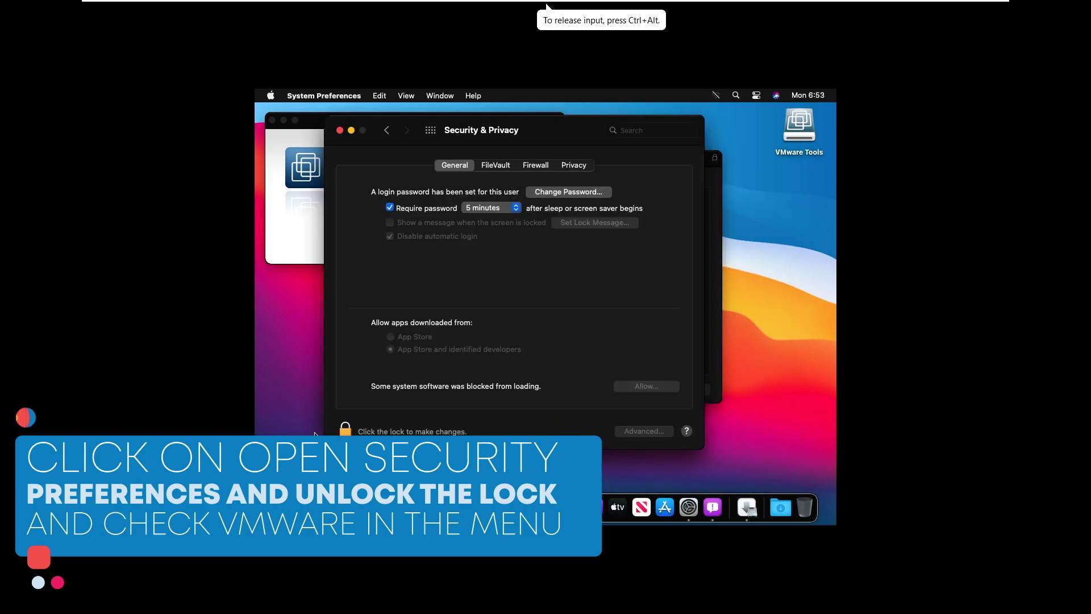
{"action": "left_click", "coordinate": [345, 432]}
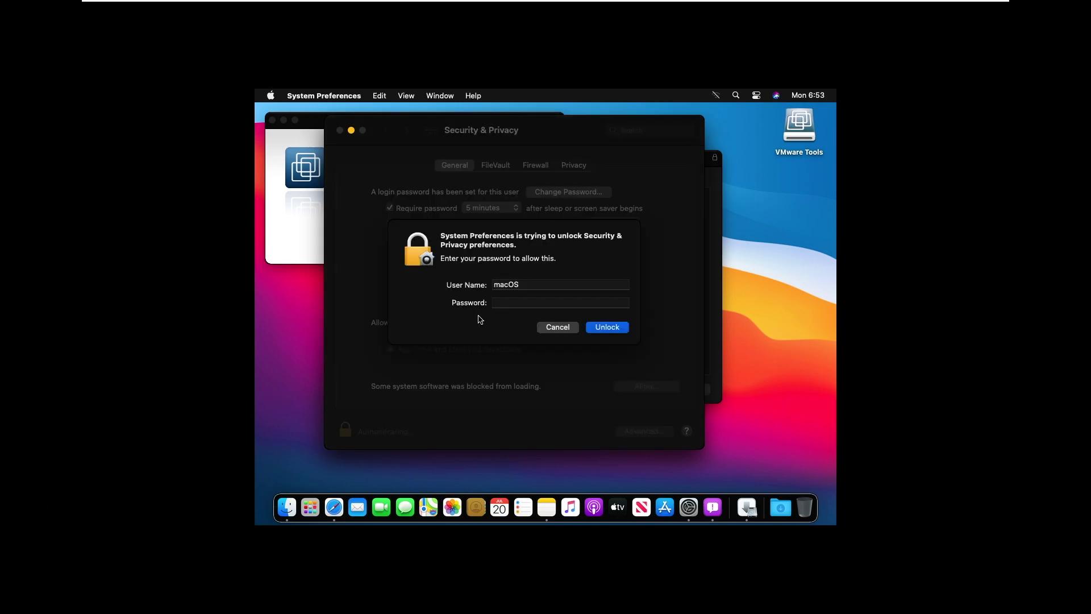
{"action": "type", "text": "•"}
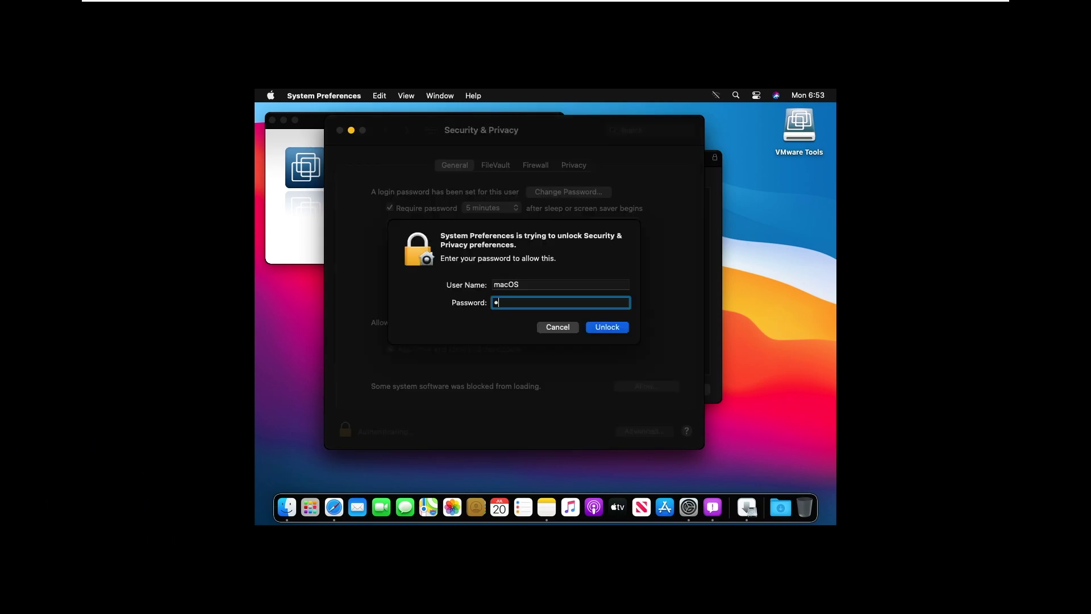
{"action": "key", "text": "super+a"}
{"action": "key", "text": "Return"}
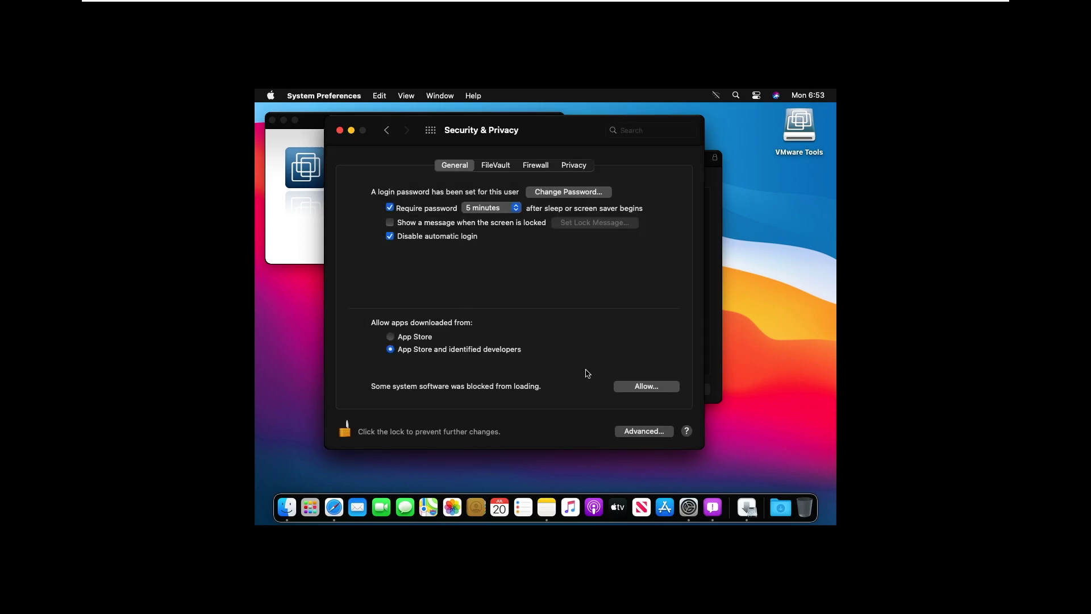
Step: Allow the blocked system software from all listed developers, including VMware, Inc., and restart macOS, retrying past the busy Installer
{"action": "left_click", "coordinate": [637, 386]}
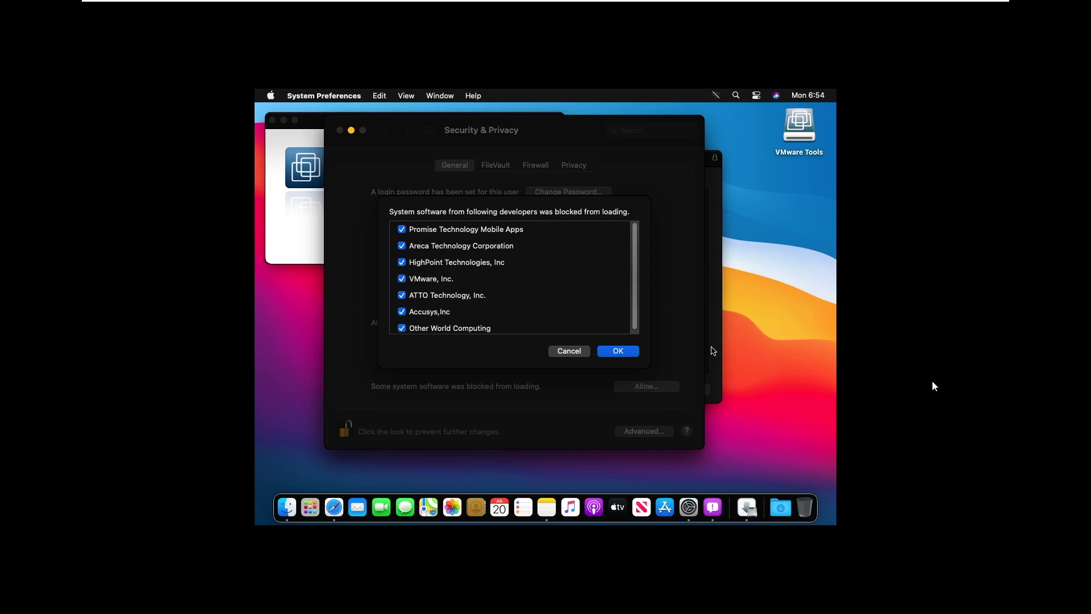
{"action": "left_click", "coordinate": [618, 352]}
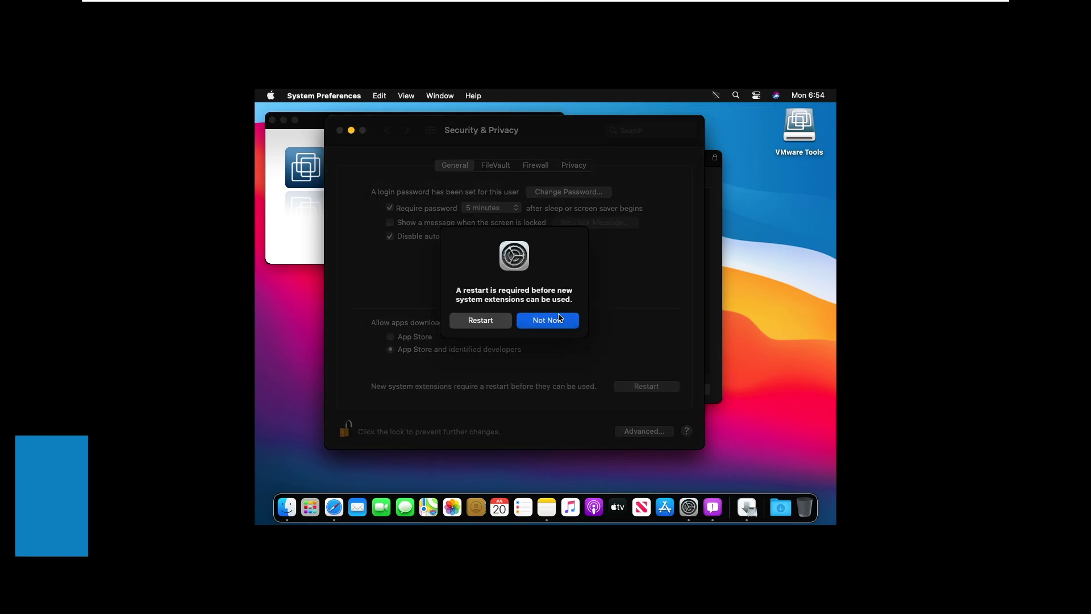
{"action": "left_click", "coordinate": [494, 321]}
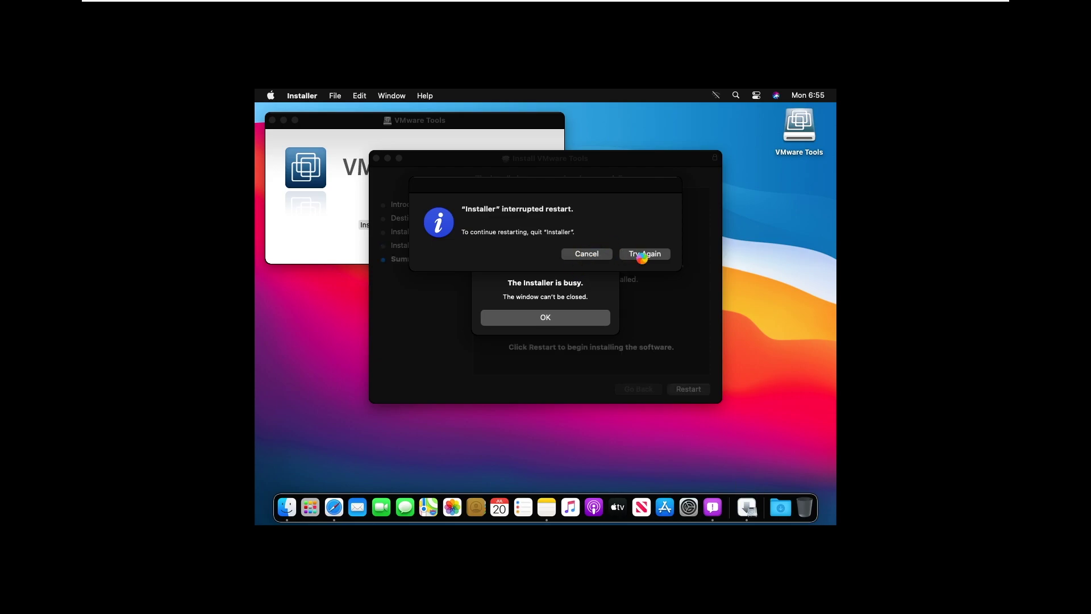
{"action": "left_click", "coordinate": [577, 320]}
{"action": "left_click", "coordinate": [645, 253]}
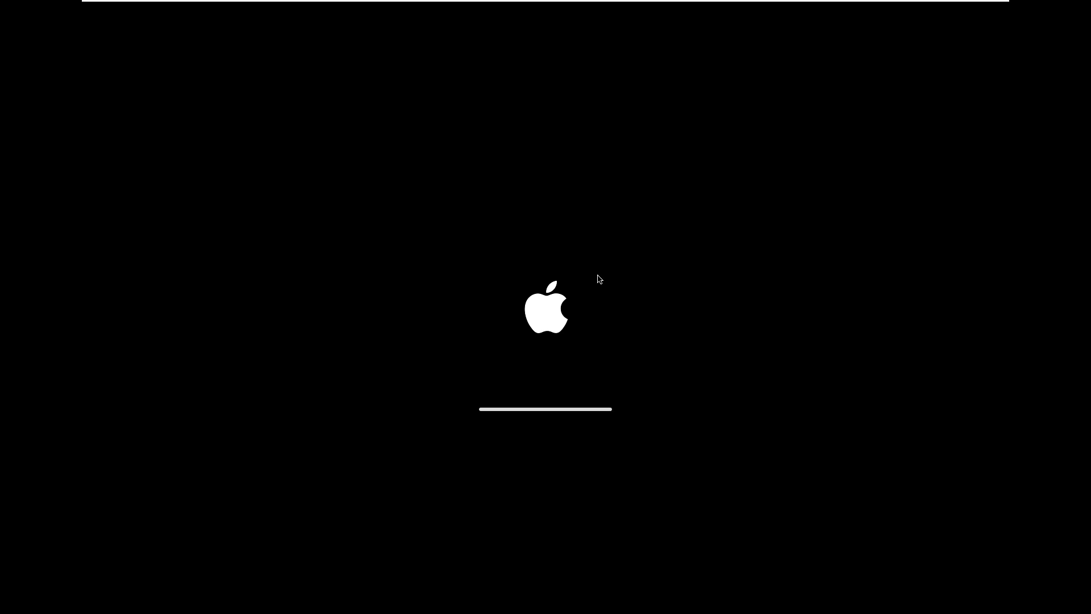
Step: Log in to the macOS account with the account password and view the installed apps in Launchpad
{"action": "type", "text": "•"}
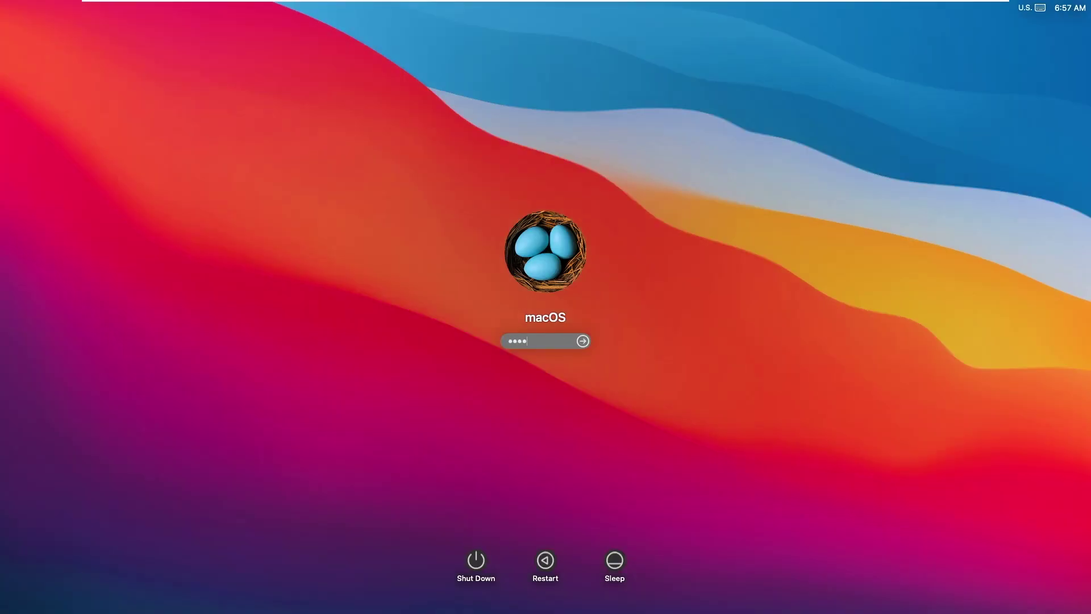
{"action": "key", "text": "Return"}
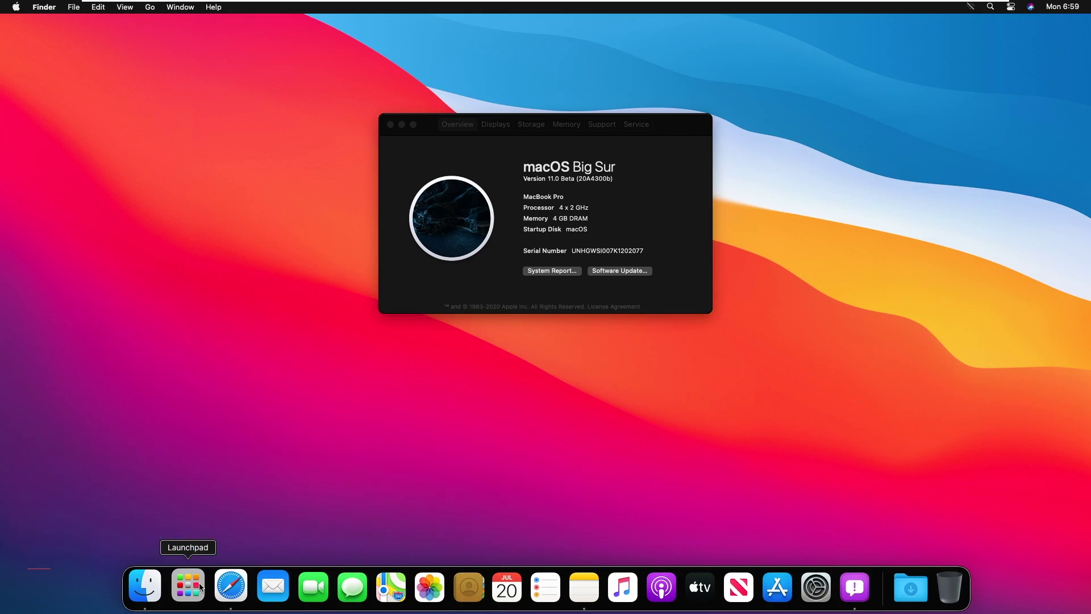
{"action": "left_click", "coordinate": [193, 587]}
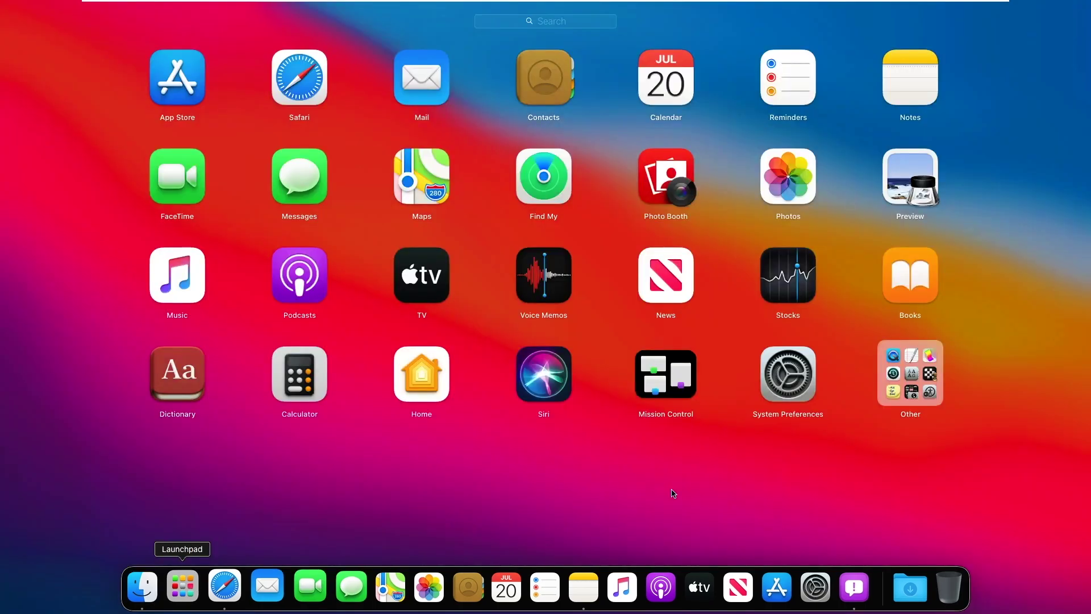
{"action": "left_click", "coordinate": [673, 493]}
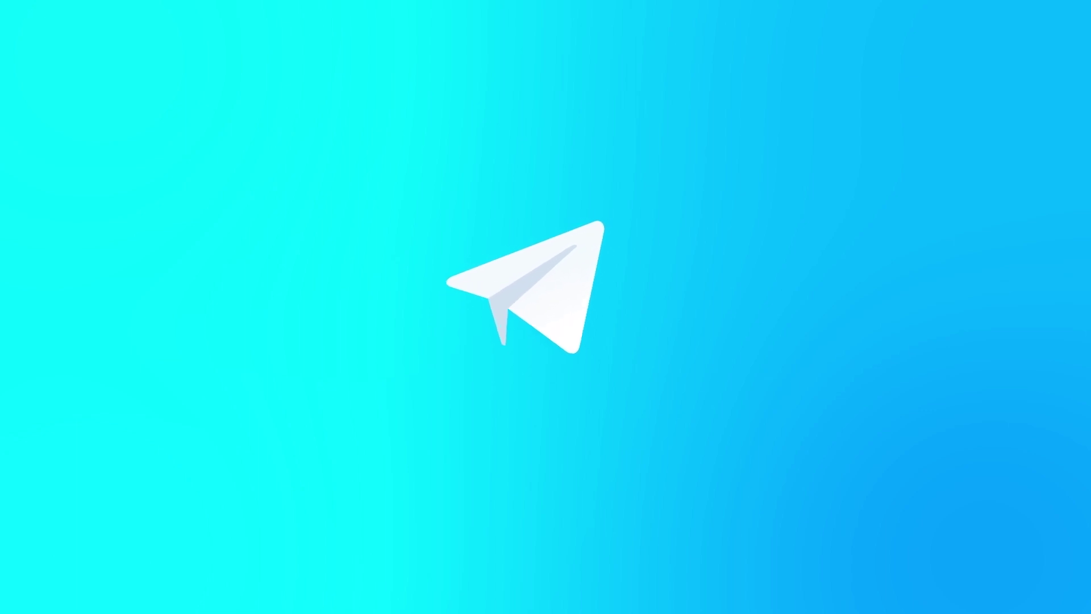